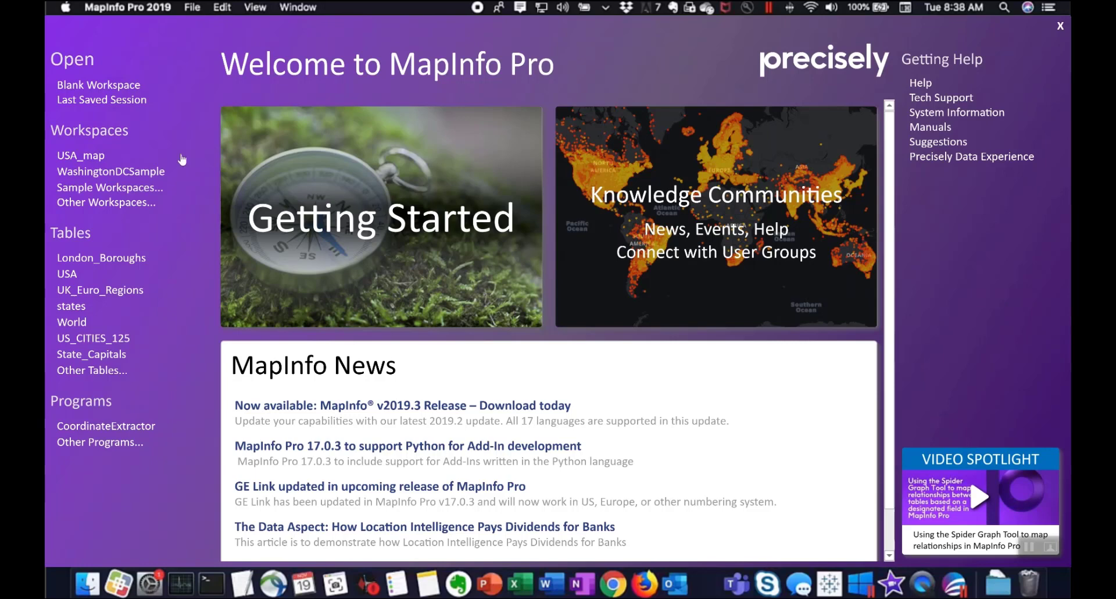
# Step: Open the USA_map workspace from the Welcome screen and maximize the MapInfo Pro window
pyautogui.click(88, 153)
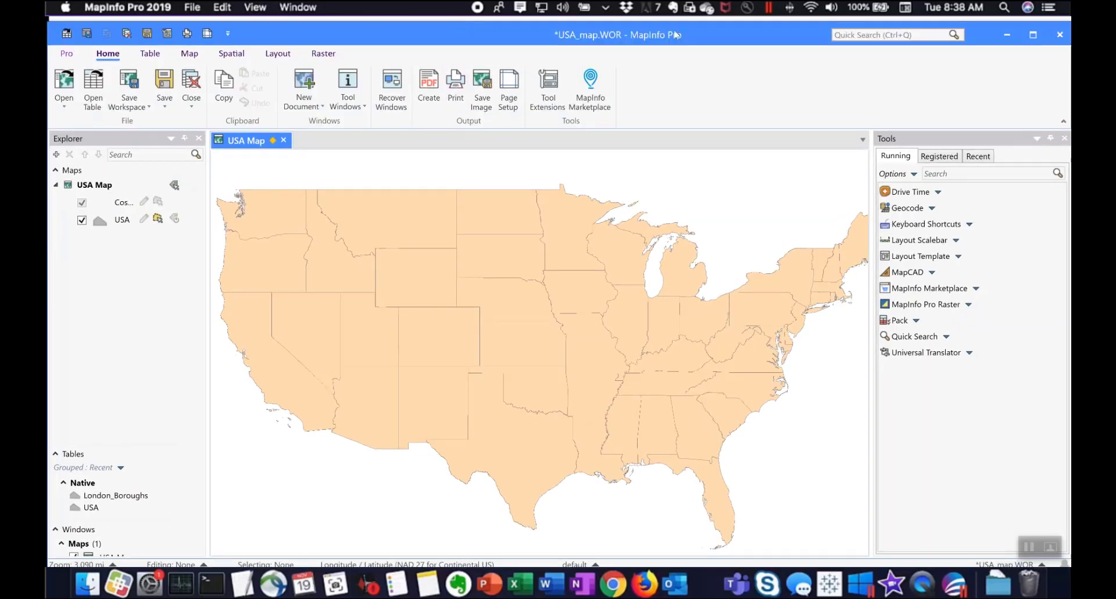
pyautogui.click(1033, 34)
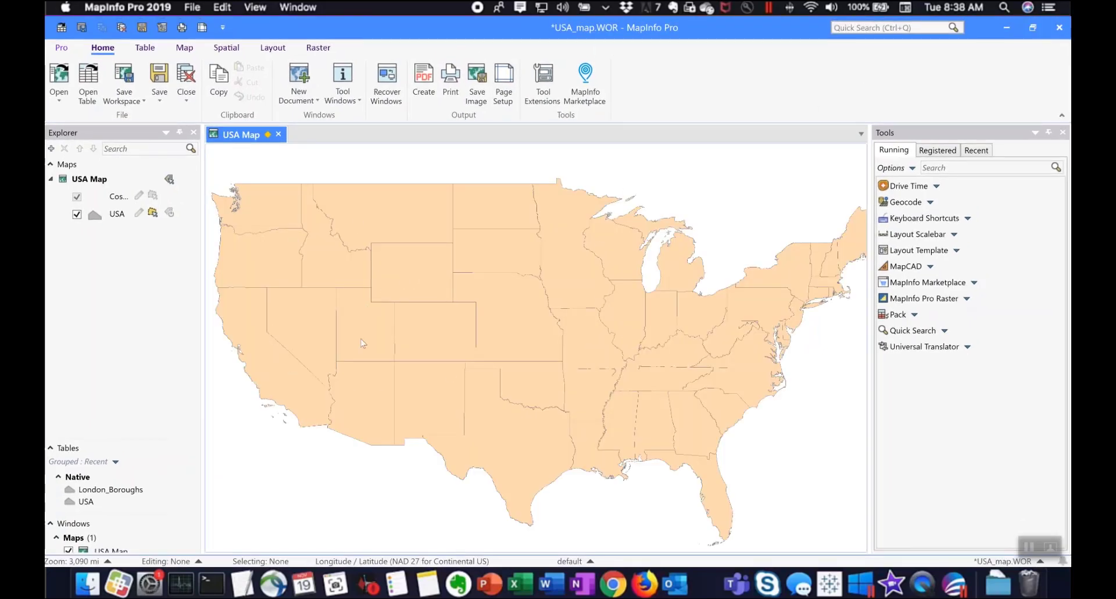
pyautogui.moveTo(382, 397)
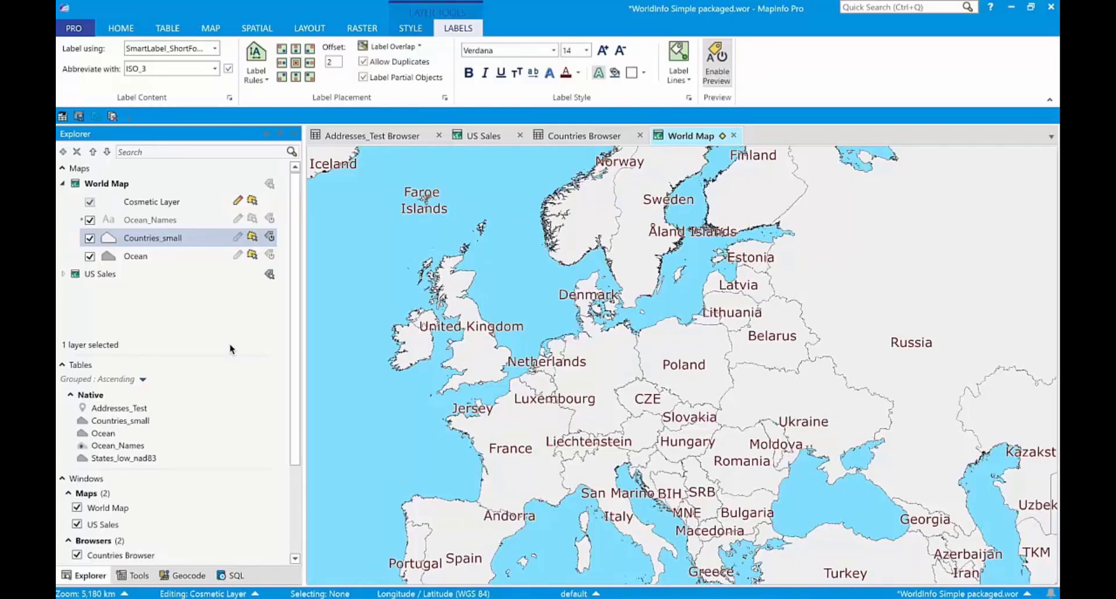
# Step: Apply the Auto Size with Overflow label rule to the World Map's country labels
pyautogui.click(258, 75)
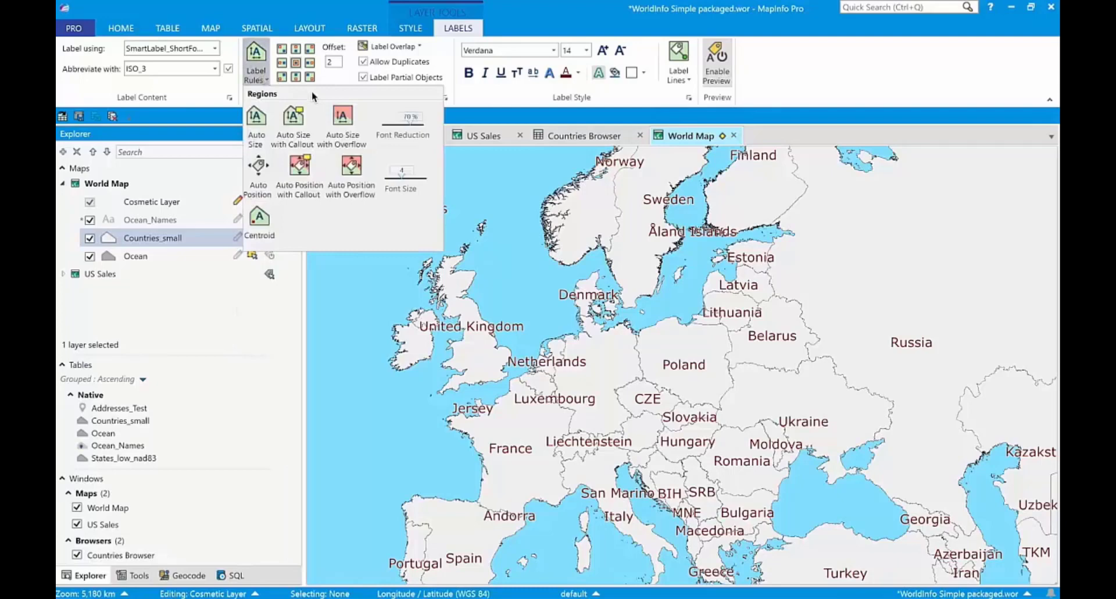
pyautogui.click(341, 118)
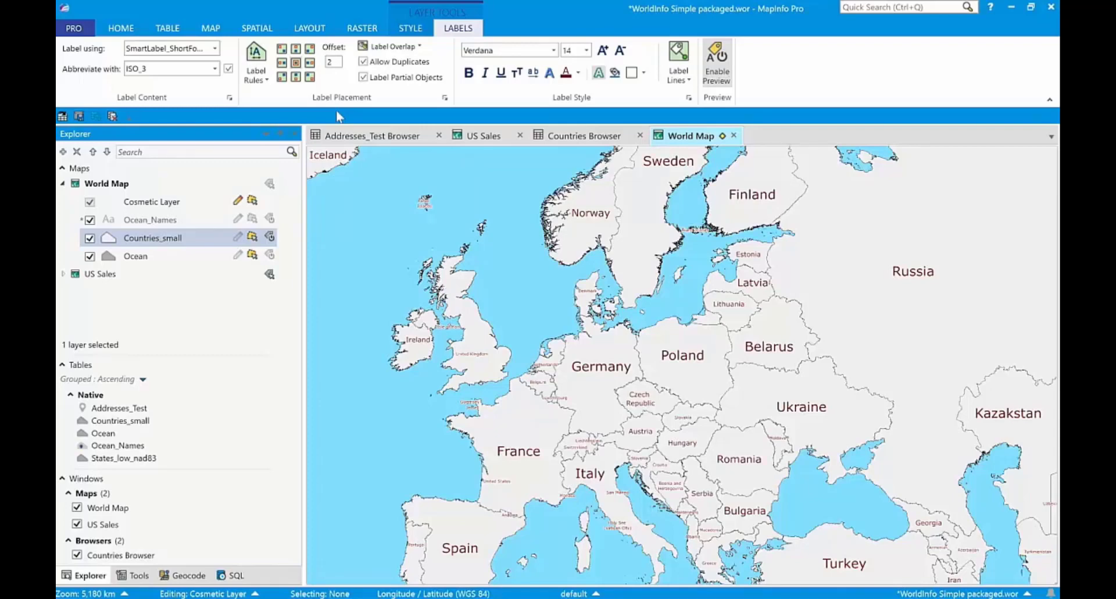
# Step: Add gridlines with 10-degree horizontal spacing to the World Map and rezoom onto central Europe
pyautogui.click(211, 29)
pyautogui.click(158, 68)
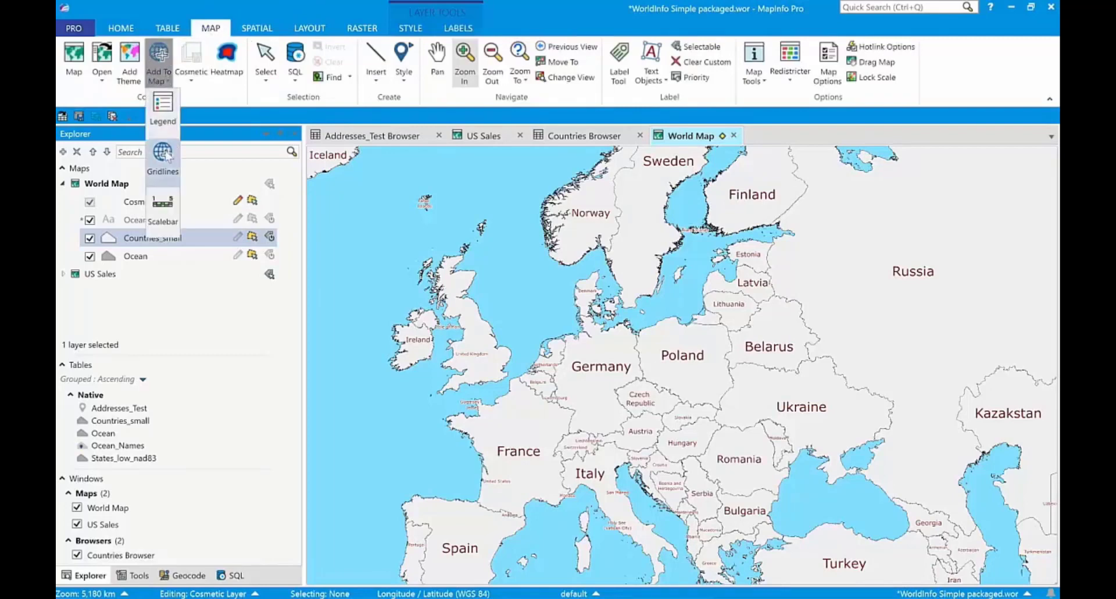
pyautogui.click(165, 154)
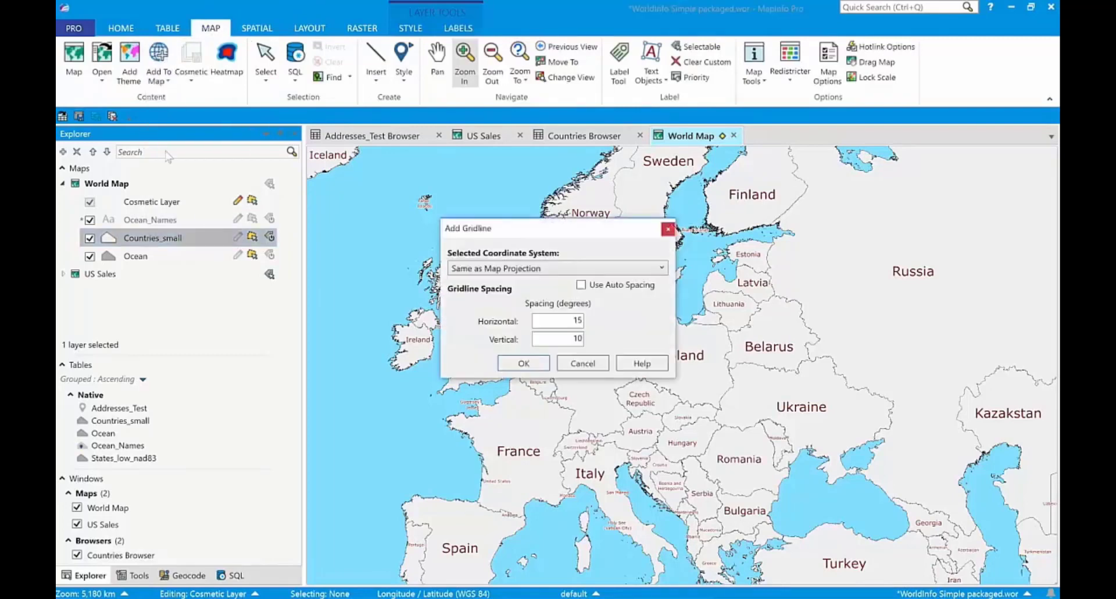
pyautogui.doubleClick(577, 319)
pyautogui.press('BackSpace')
pyautogui.write('10')
pyautogui.click(524, 363)
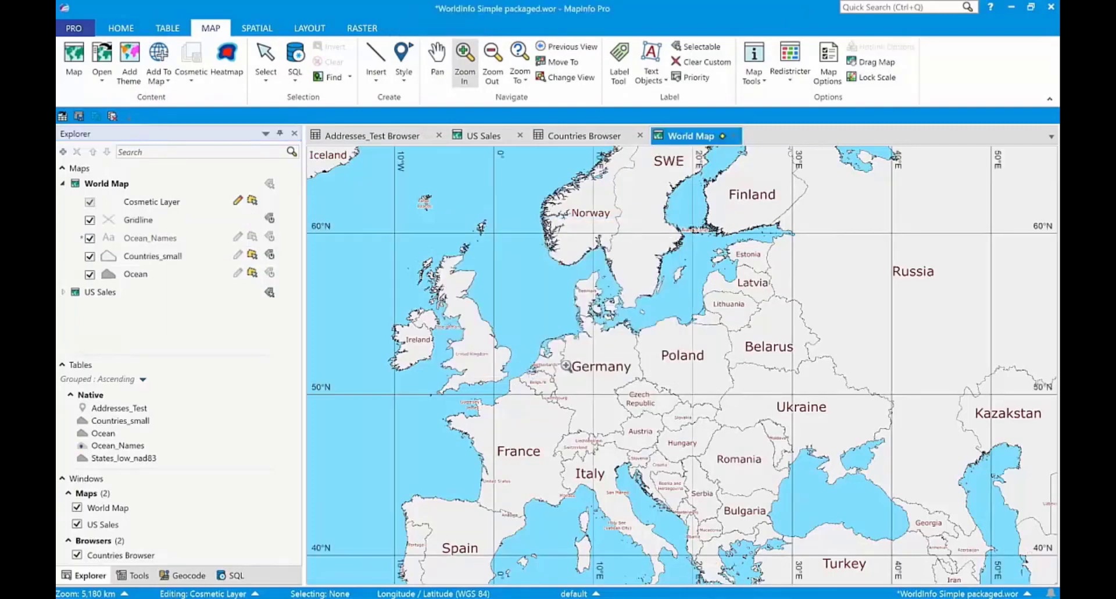
pyautogui.click(683, 421)
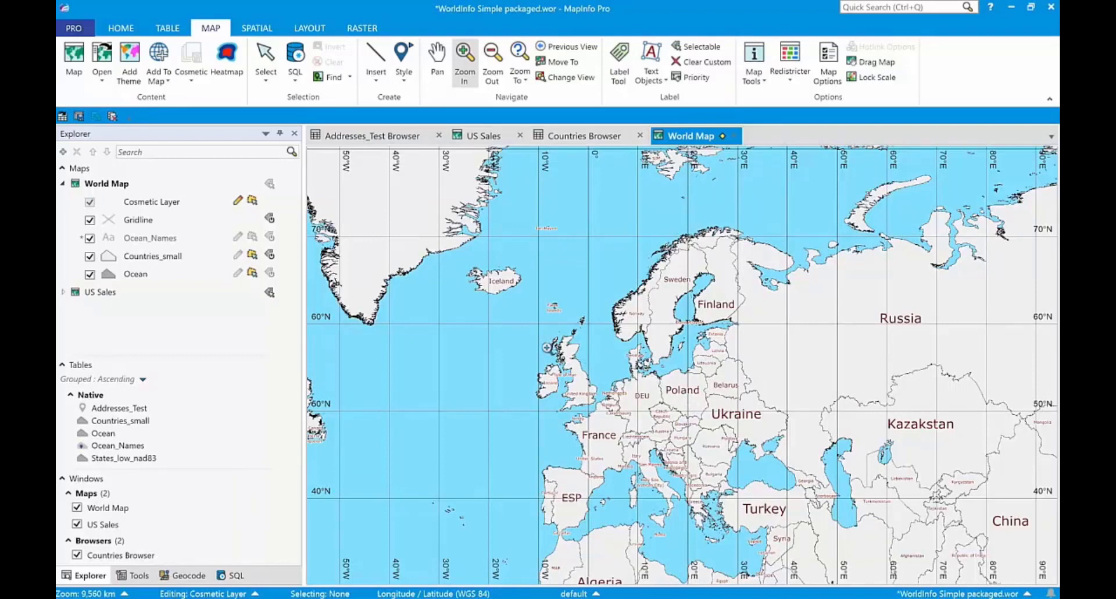
pyautogui.rightClick(546, 348)
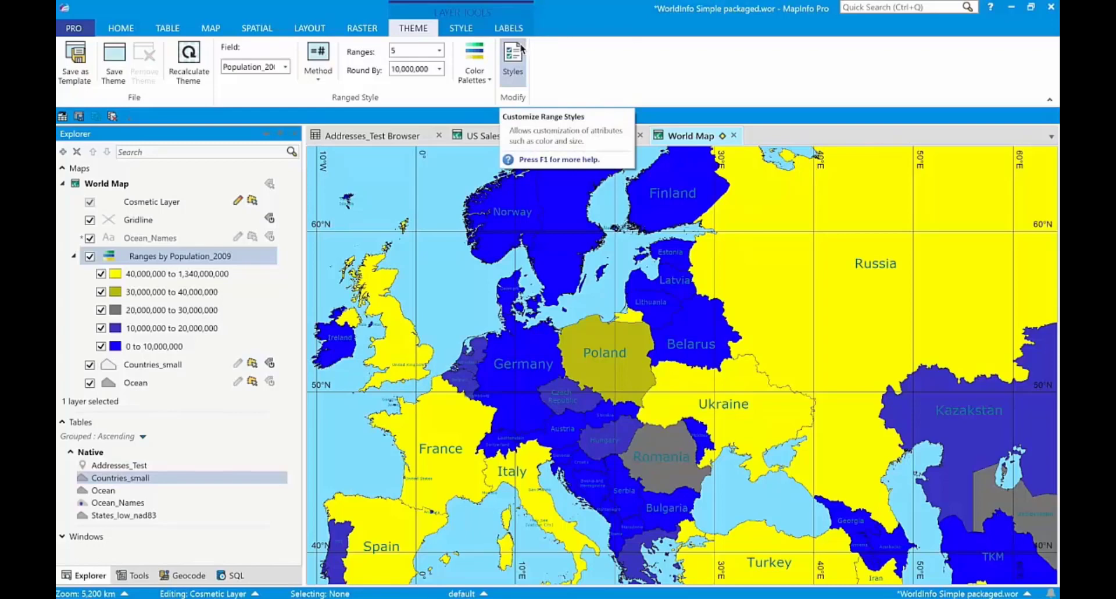
# Step: Give the population theme a purple palette with Natural Break shading in 8 ranges
pyautogui.click(488, 78)
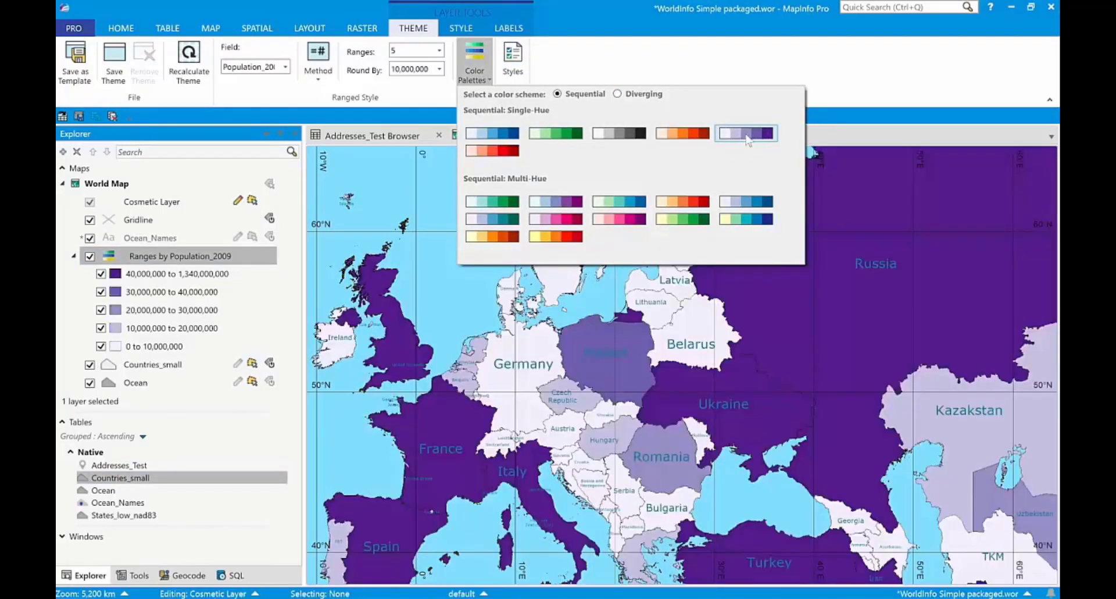
pyautogui.click(320, 75)
pyautogui.click(321, 163)
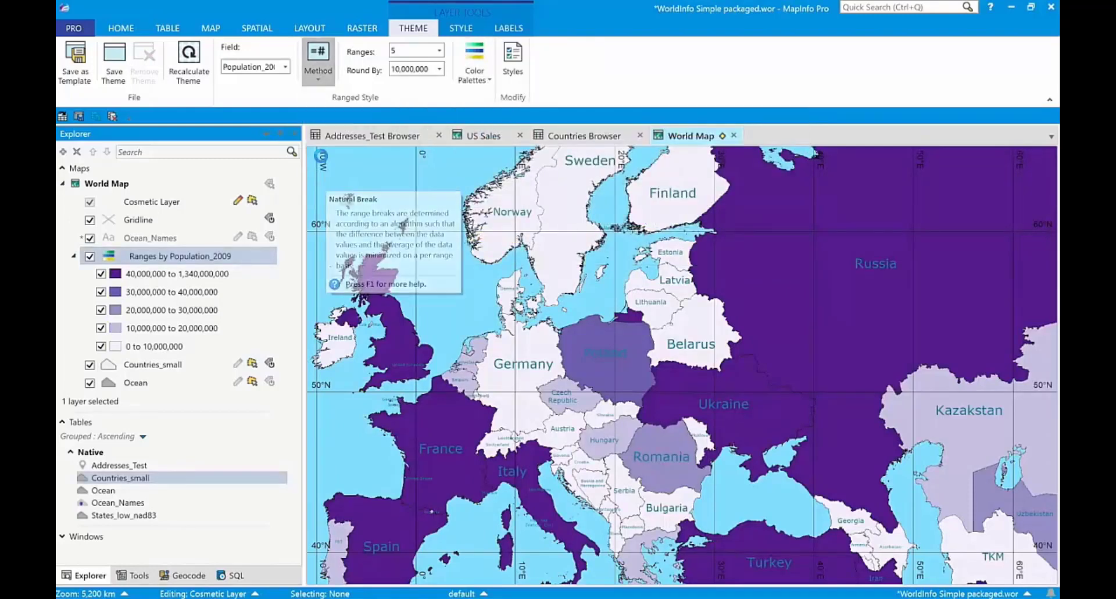
pyautogui.click(439, 50)
pyautogui.click(402, 123)
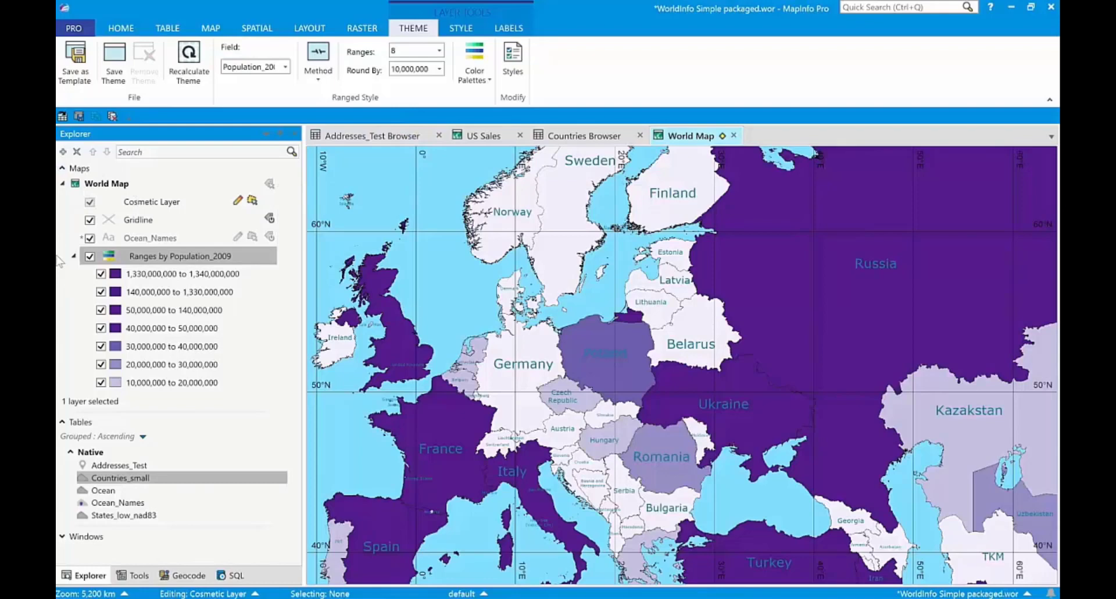
# Step: Rename the ranges layer to Population Theme and hide its two highest population ranges
pyautogui.rightClick(160, 257)
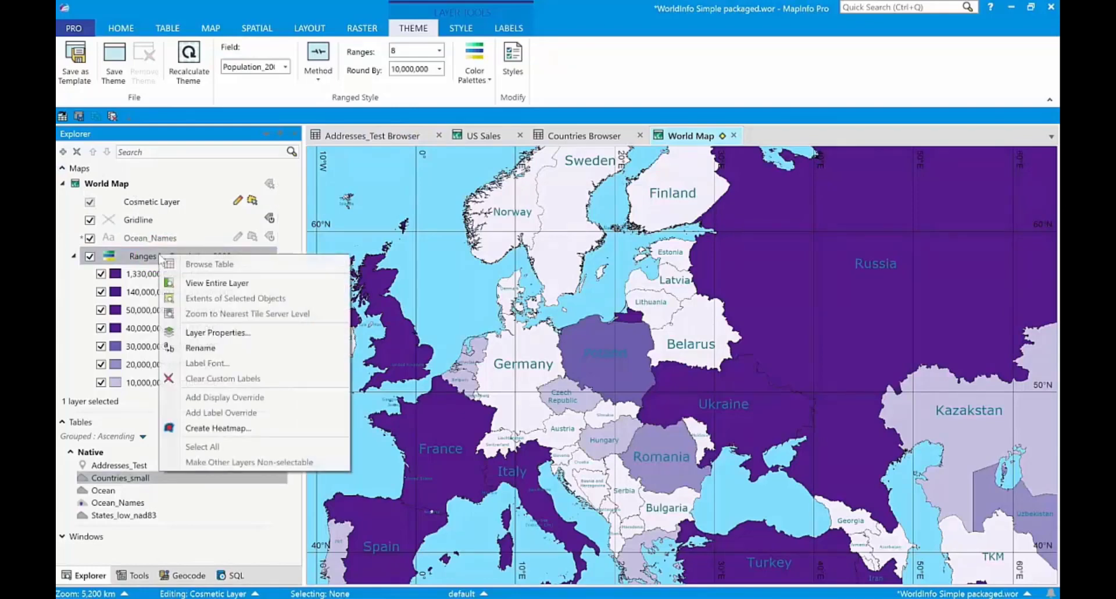
pyautogui.click(227, 347)
pyautogui.write('Population Th')
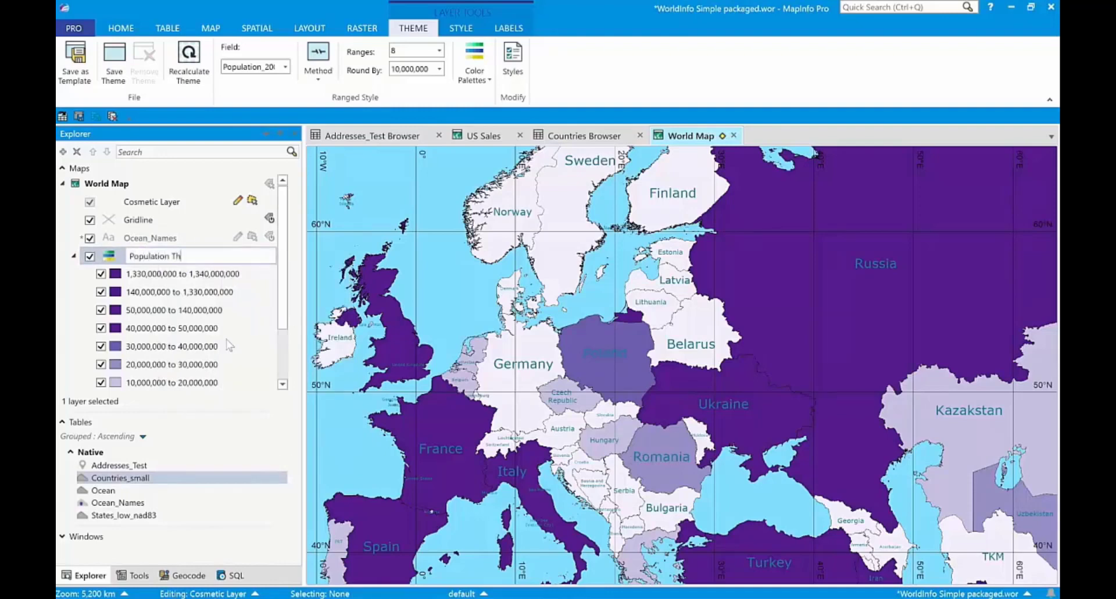
pyautogui.write('eme')
pyautogui.click(228, 345)
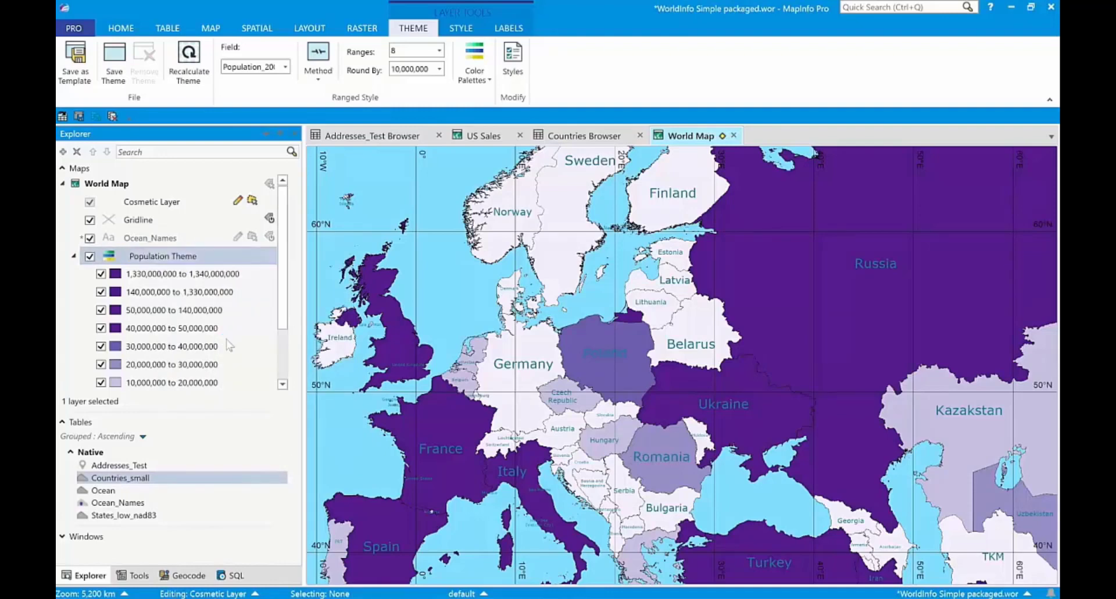
pyautogui.click(100, 273)
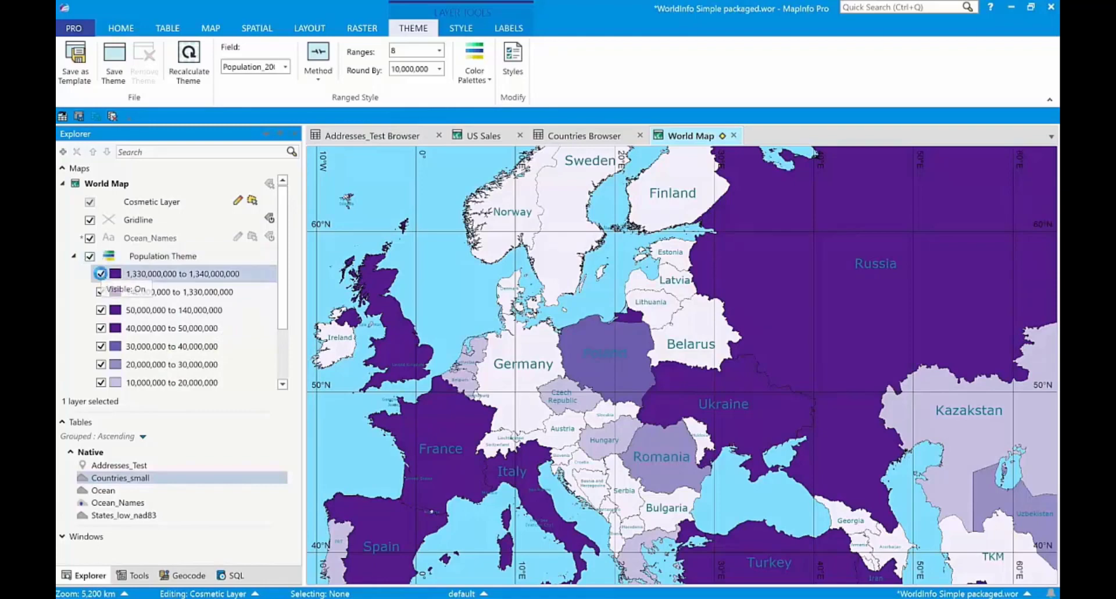
pyautogui.click(101, 292)
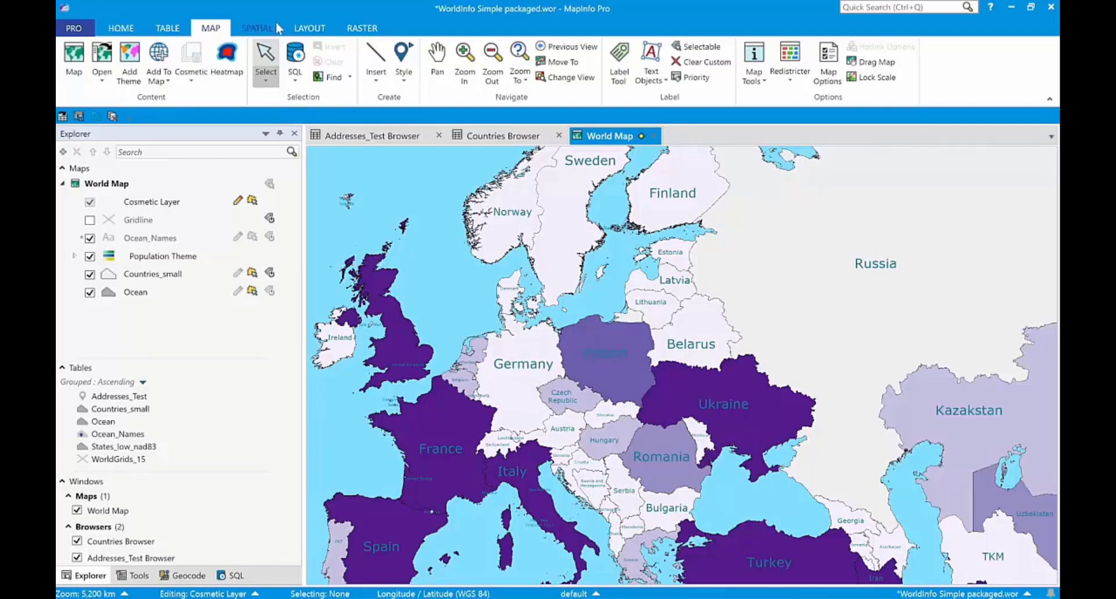
# Step: Create a new layout from the Demo template under My Templates
pyautogui.click(309, 28)
pyautogui.click(74, 53)
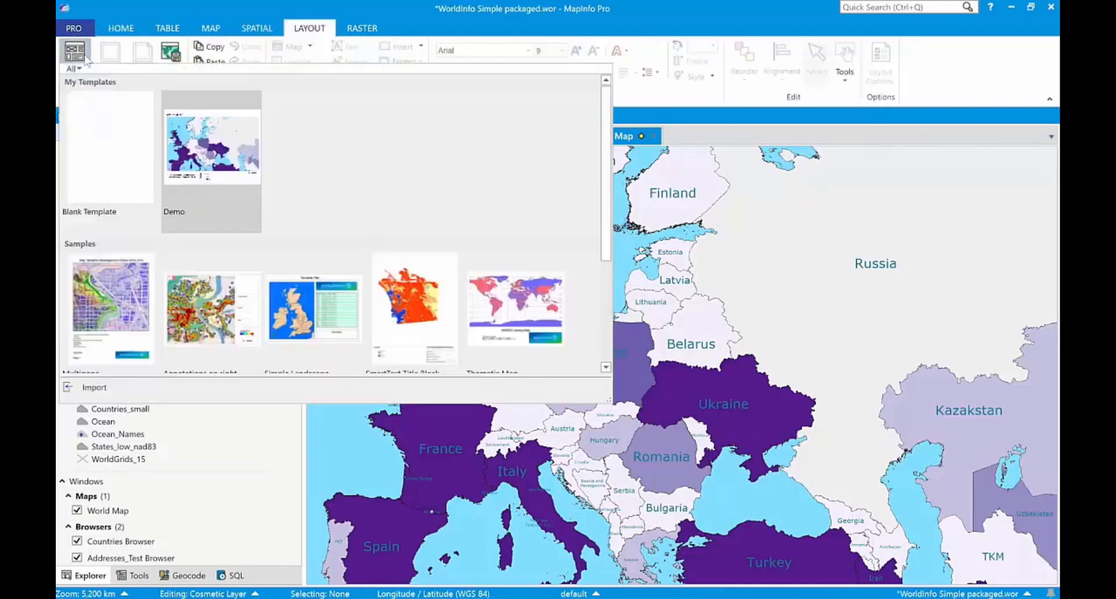
pyautogui.click(212, 148)
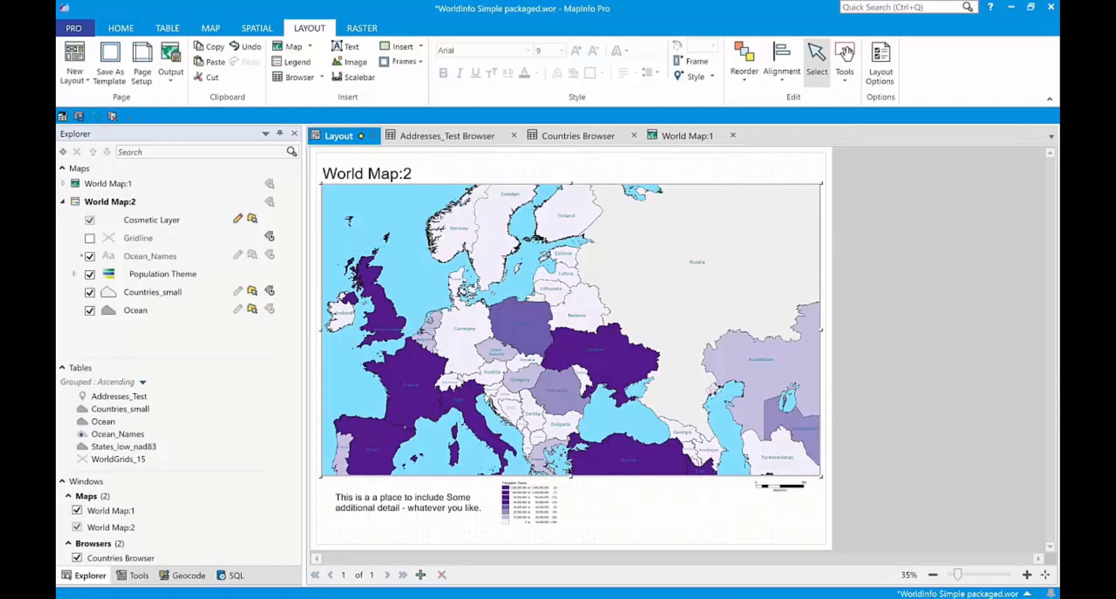
# Step: Pan the map inside the layout's World Map:2 frame to the right, then return to the layout
pyautogui.click(596, 321)
pyautogui.doubleClick(599, 323)
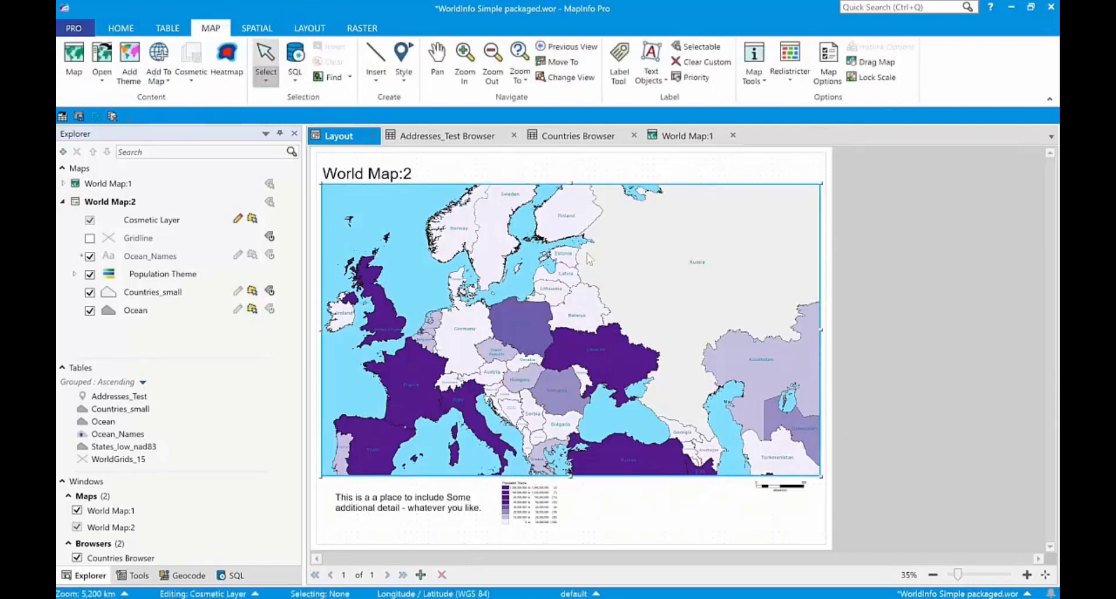
pyautogui.rightClick(503, 273)
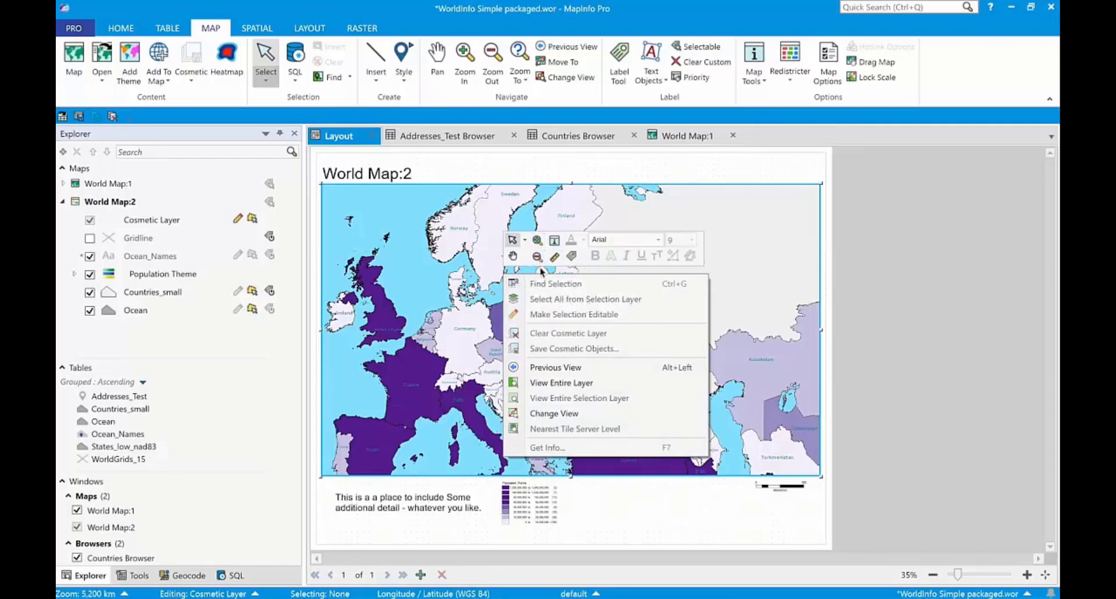
pyautogui.click(513, 258)
pyautogui.moveTo(463, 265); pyautogui.dragTo(511, 261)
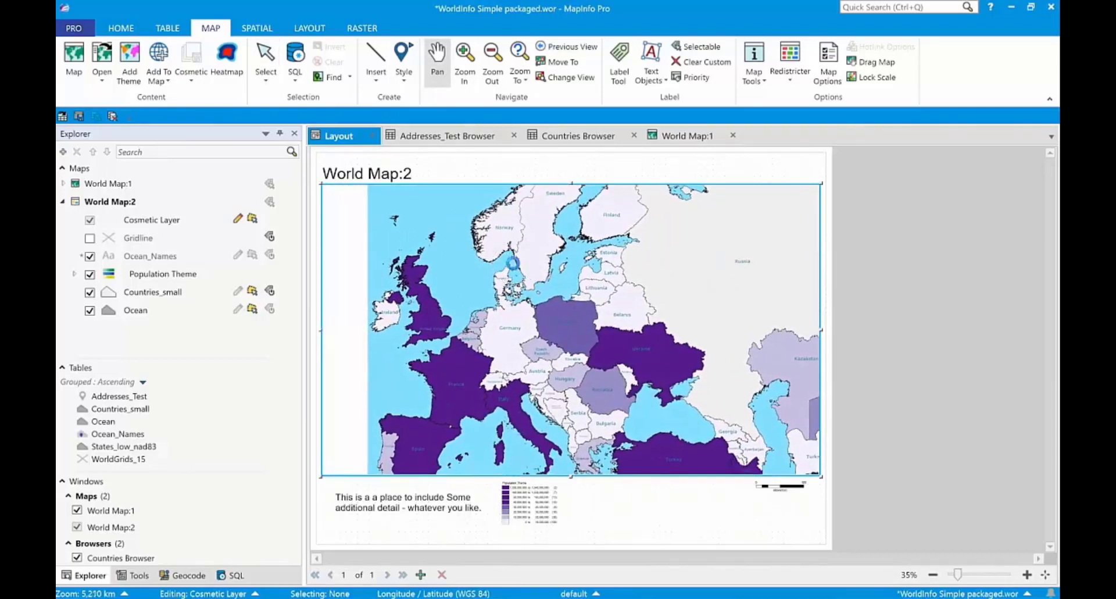
pyautogui.press('s')
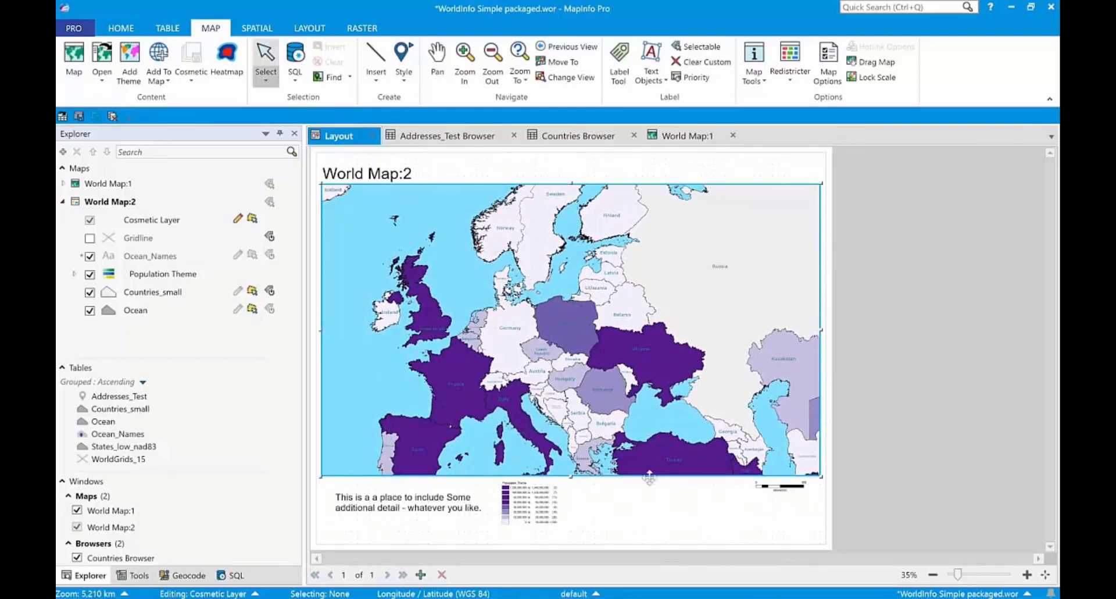
pyautogui.click(655, 504)
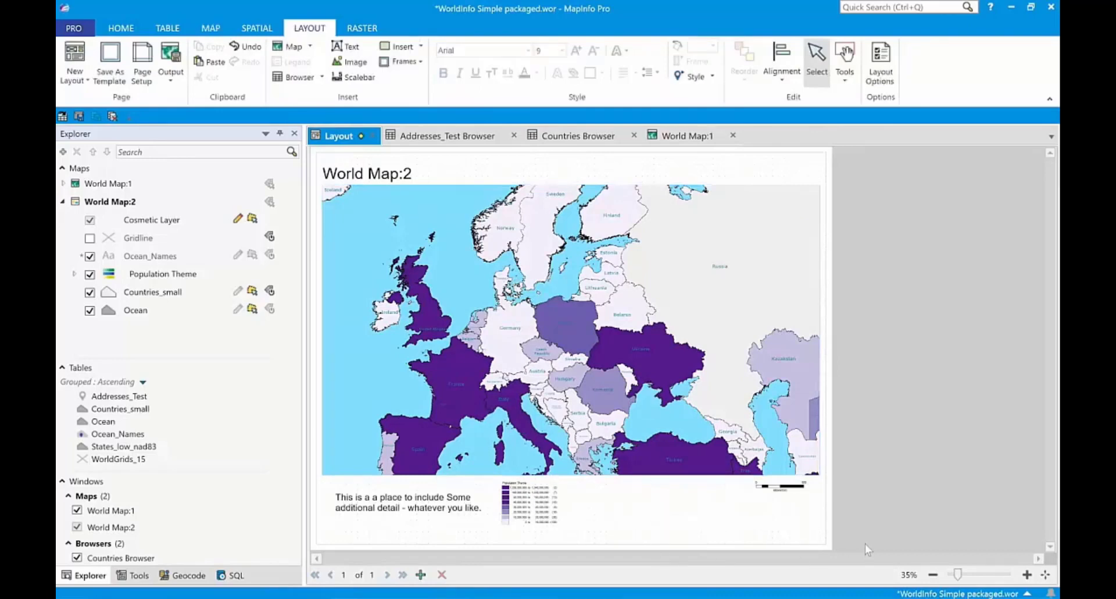
# Step: Set the scale bar to length 4 km linked to World Map:2, and move it left beside the legend
pyautogui.doubleClick(791, 488)
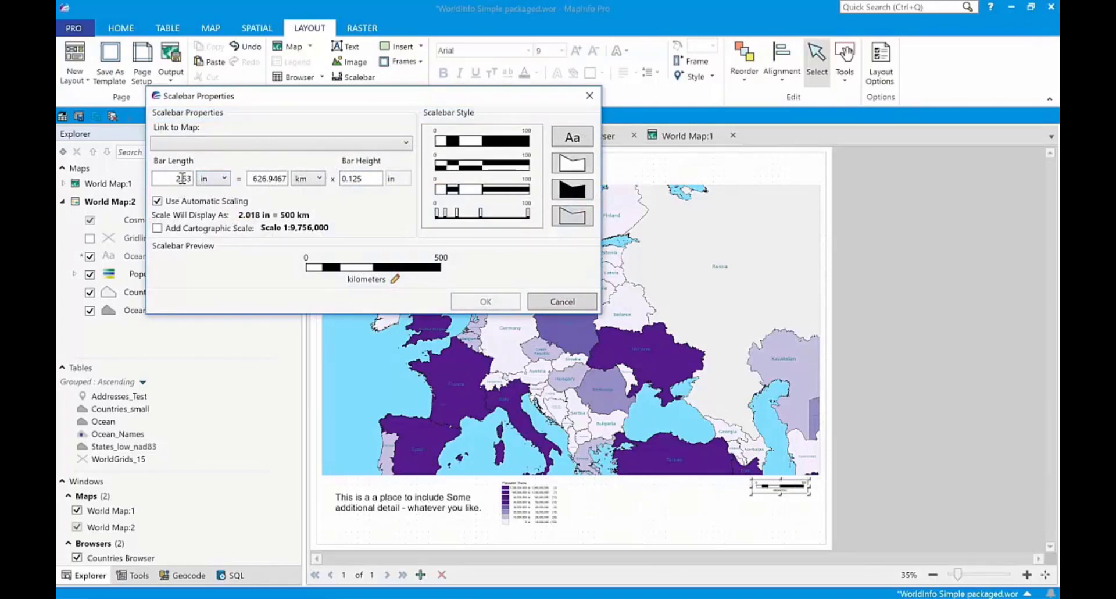
pyautogui.moveTo(176, 178); pyautogui.dragTo(202, 183)
pyautogui.write('4')
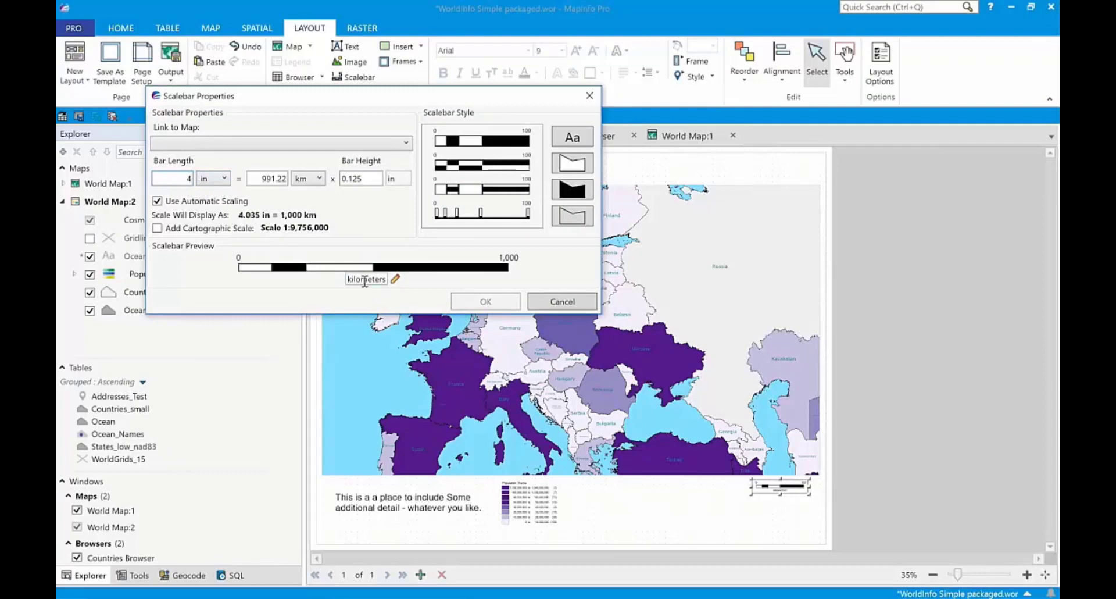
pyautogui.click(394, 279)
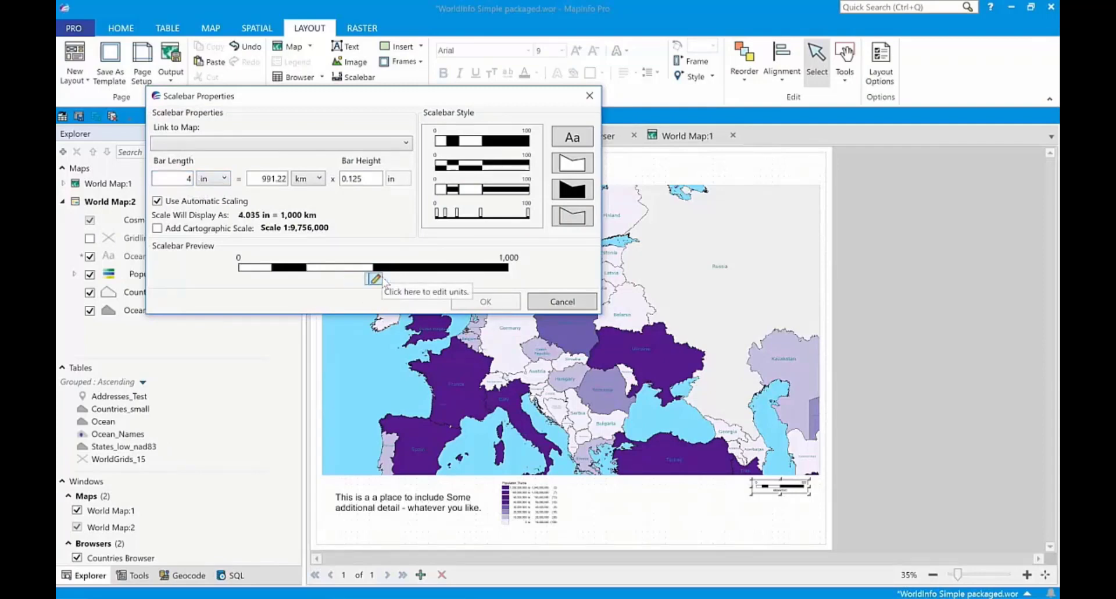
pyautogui.write('km')
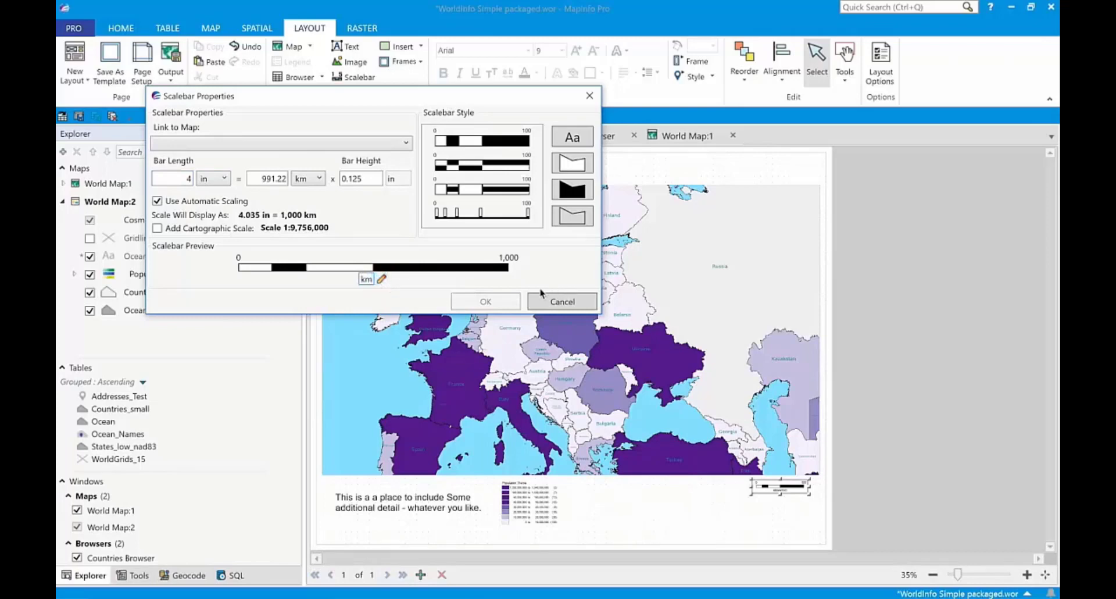
pyautogui.click(213, 143)
pyautogui.click(214, 157)
pyautogui.click(485, 301)
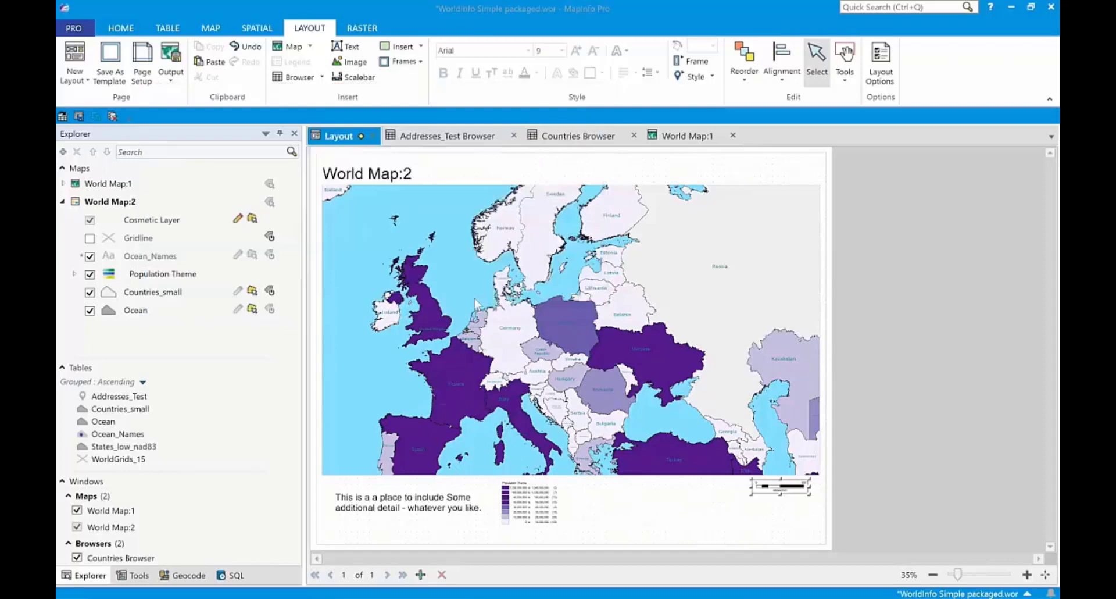
pyautogui.moveTo(823, 485); pyautogui.dragTo(780, 485)
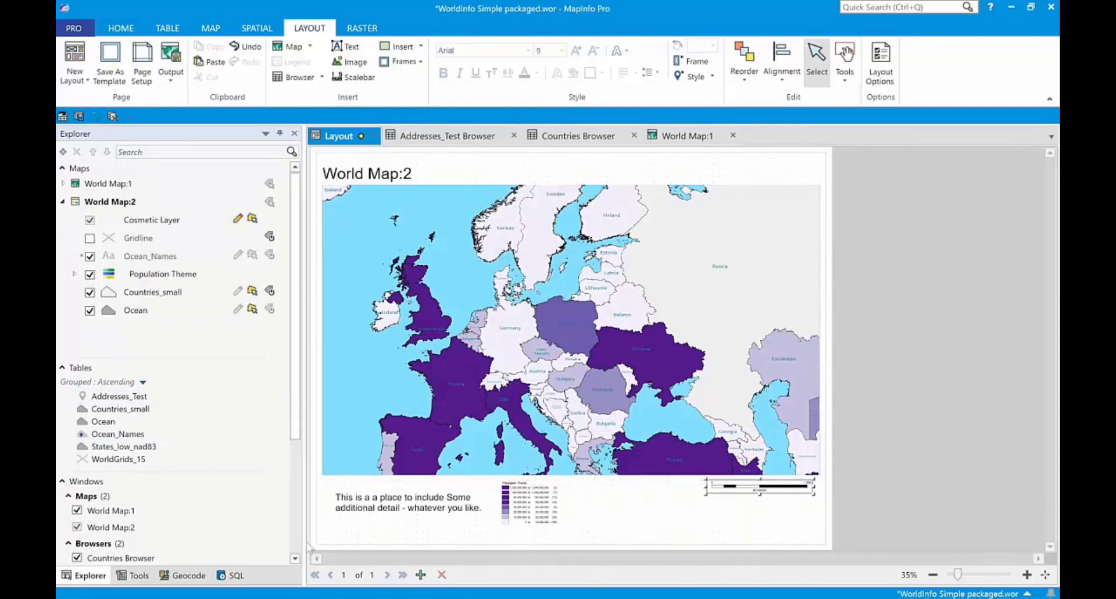
# Step: Add a second blank page to the layout
pyautogui.click(420, 574)
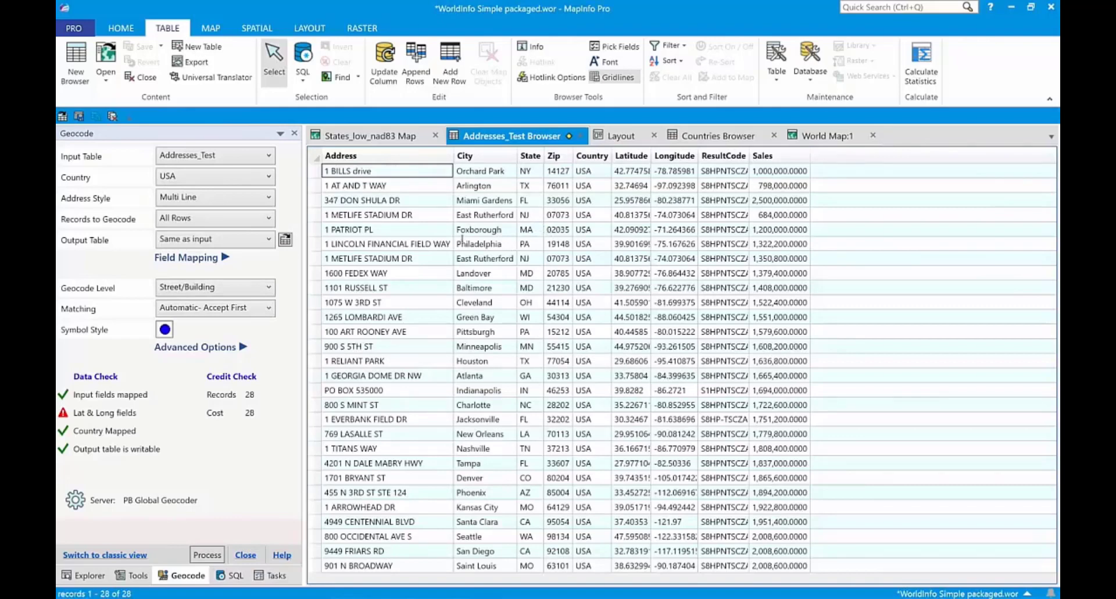
# Step: Run the saved Reset_Addresses SQL script to zero Addresses_Test coordinates and clear result codes
pyautogui.click(230, 575)
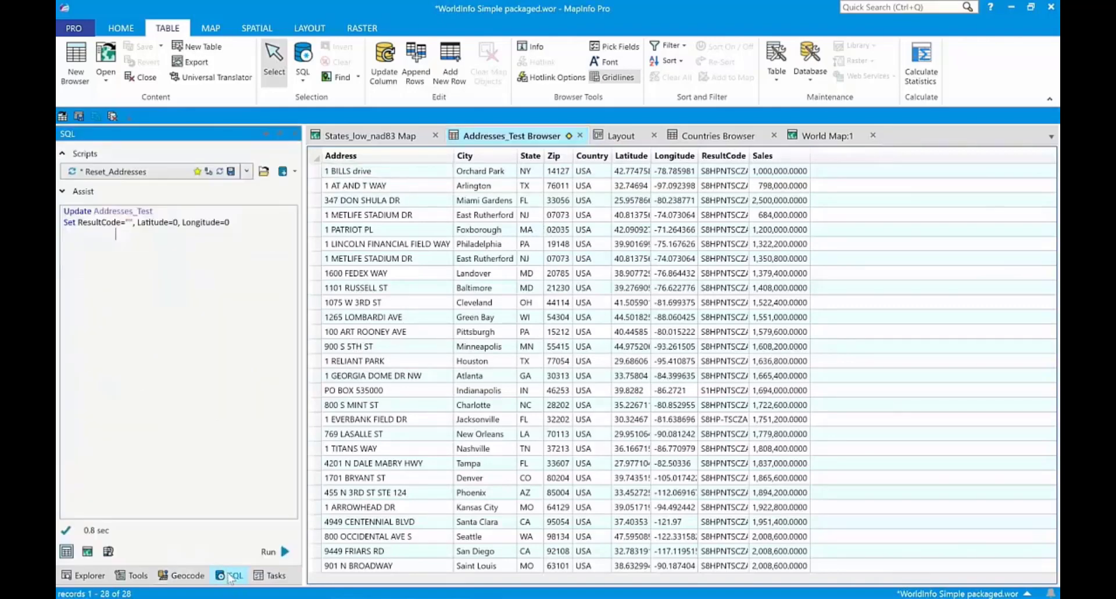
pyautogui.click(167, 172)
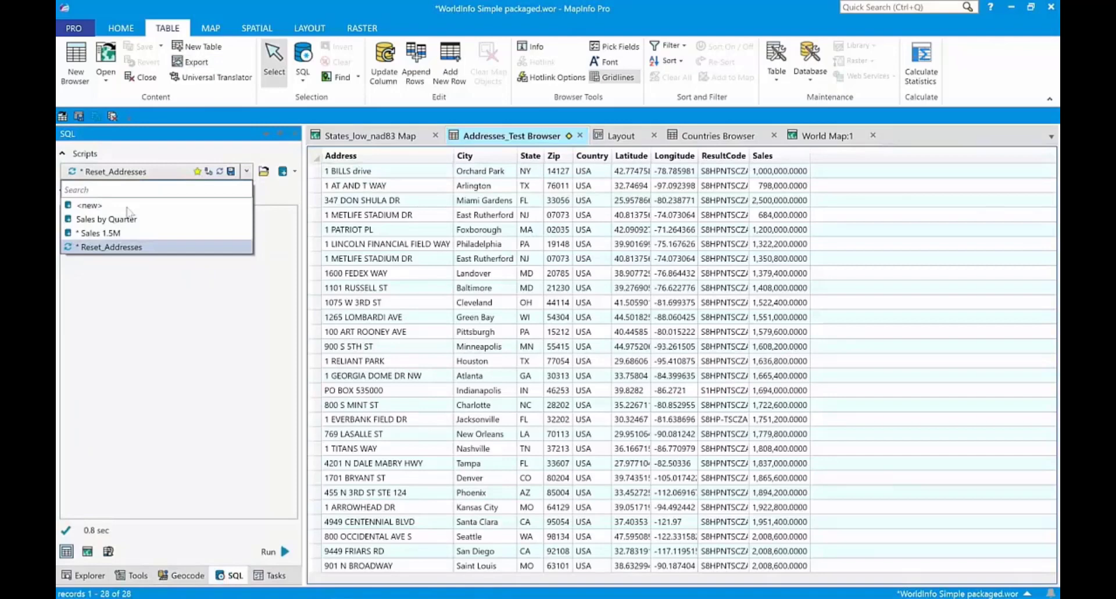
pyautogui.click(116, 249)
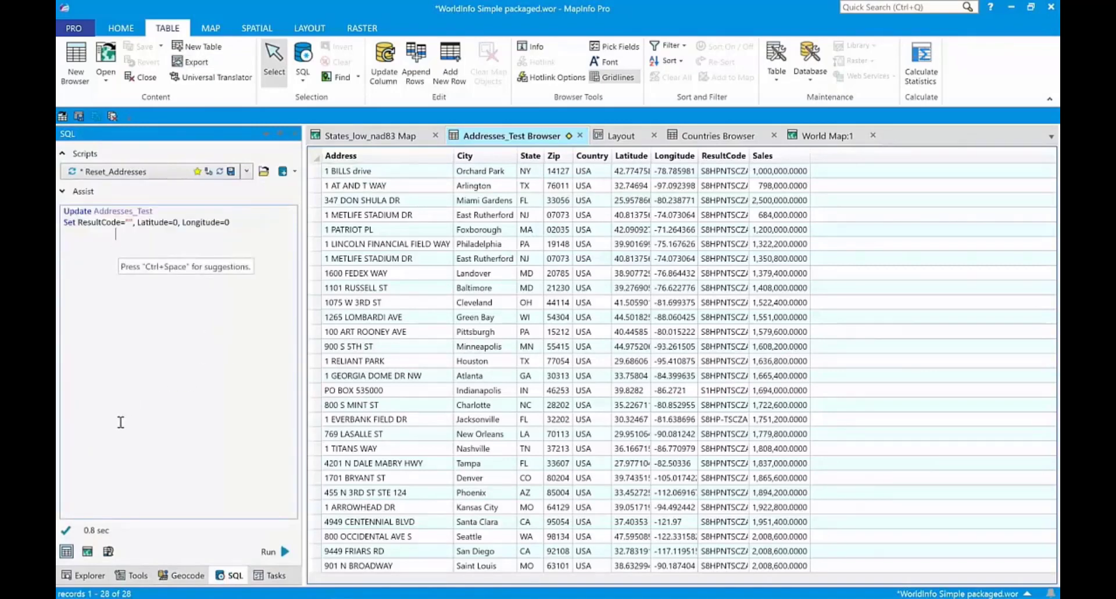
pyautogui.click(271, 551)
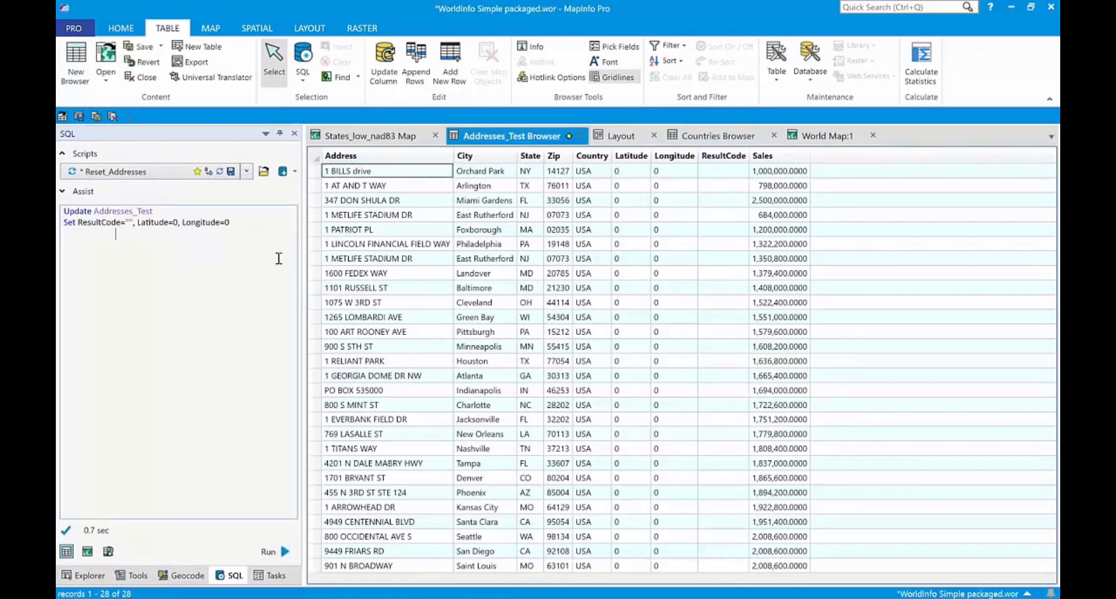
pyautogui.click(185, 575)
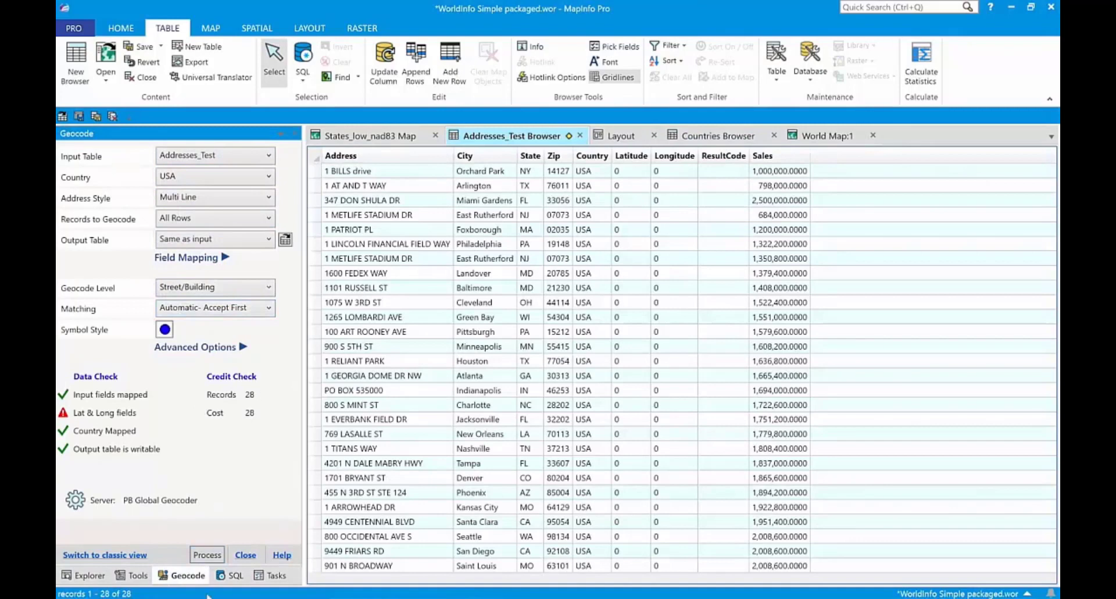
# Step: Process the Addresses_Test geocode and commit the pending edits
pyautogui.click(207, 554)
pyautogui.click(519, 330)
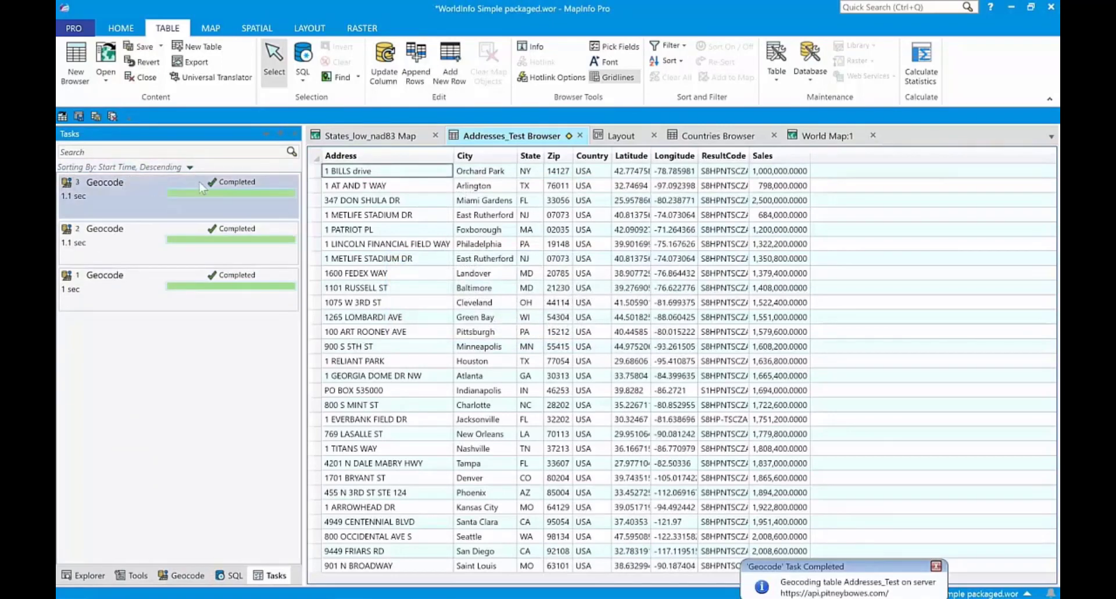
# Step: Load the saved Sales 1.5M SQL script and run it to select addresses with sales over 1500000
pyautogui.click(227, 577)
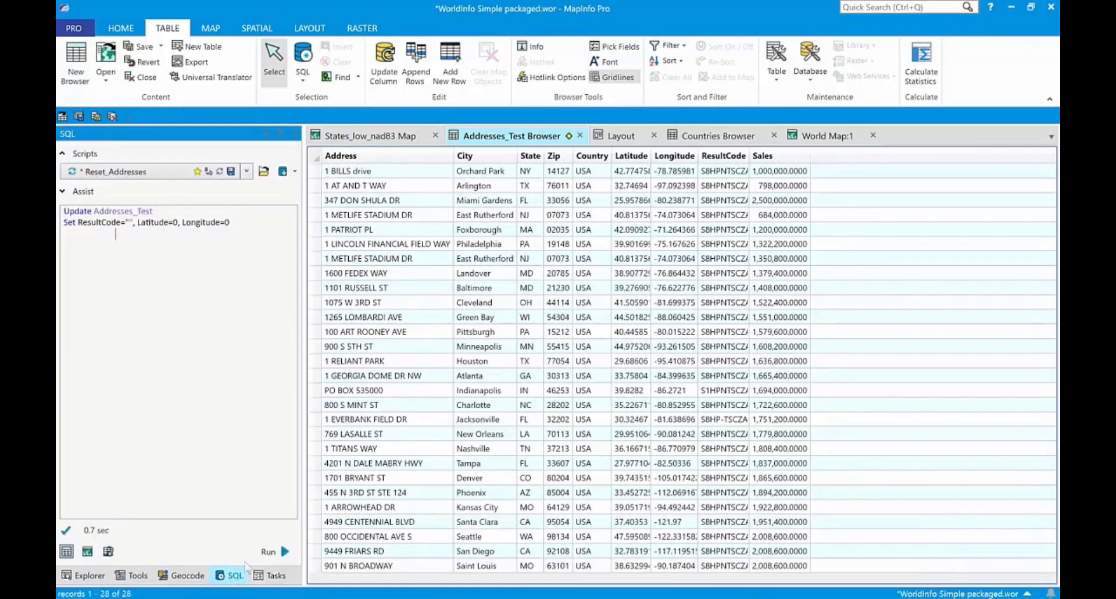
pyautogui.click(154, 171)
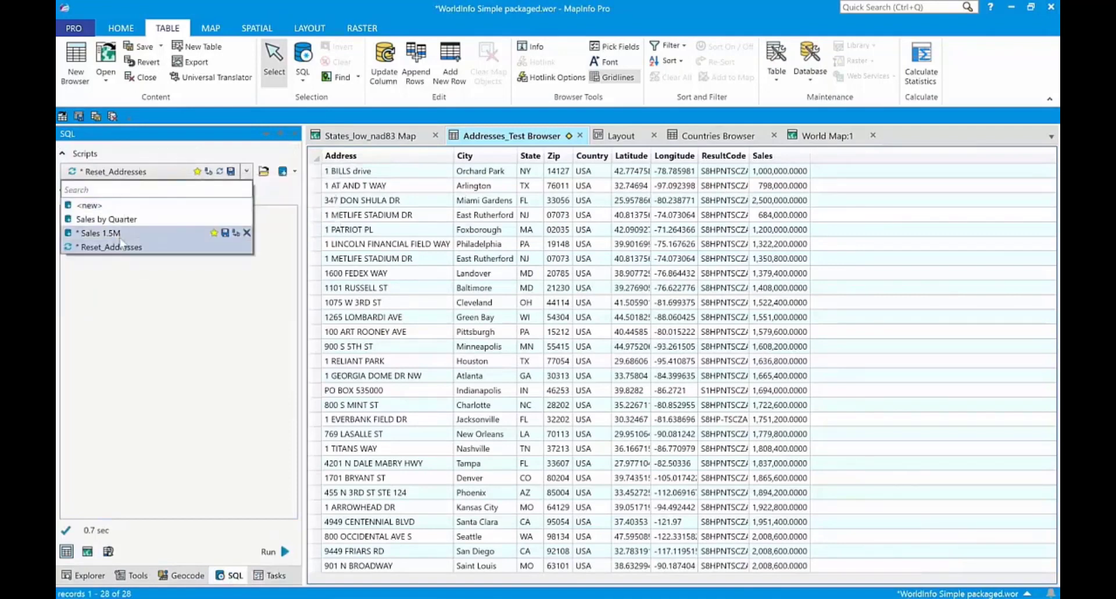
pyautogui.click(98, 233)
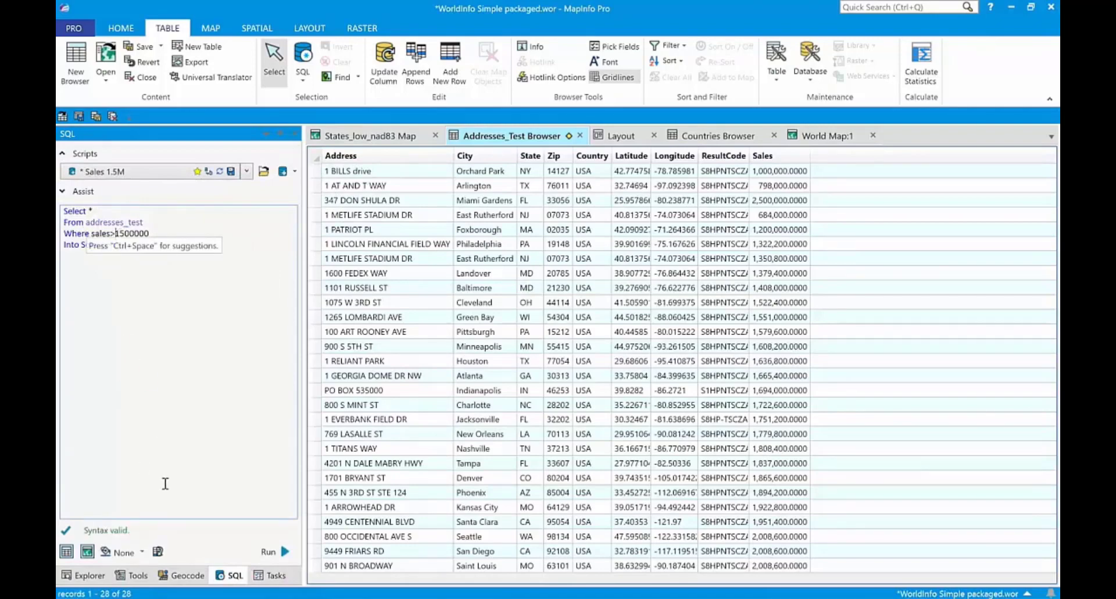
pyautogui.click(269, 550)
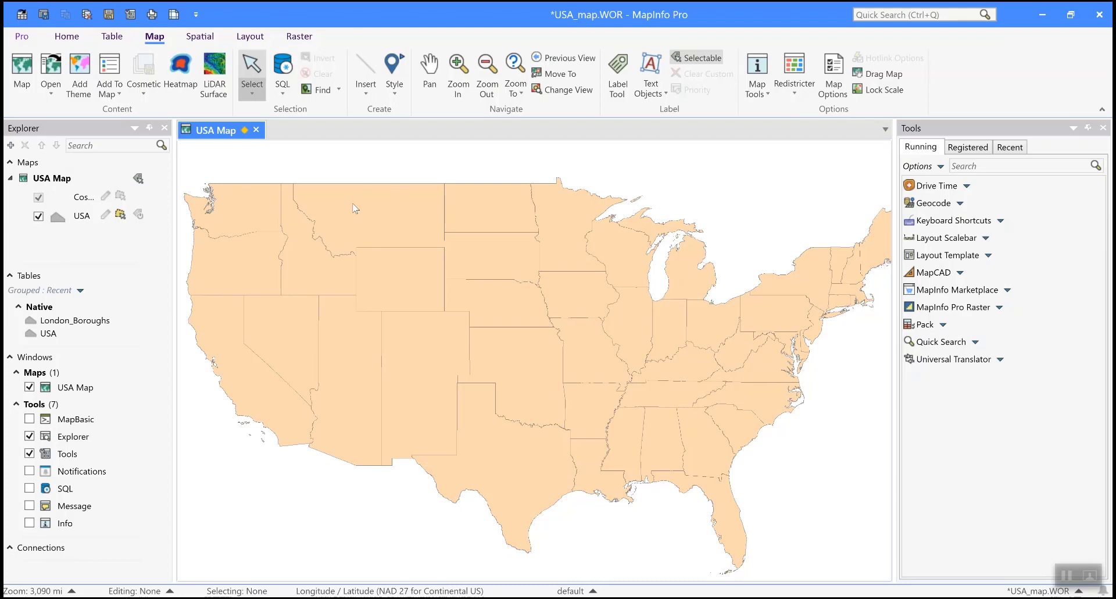
# Step: Open the MapInfo Marketplace, view the Hexagon Tool product page and install the add-in
pyautogui.click(70, 37)
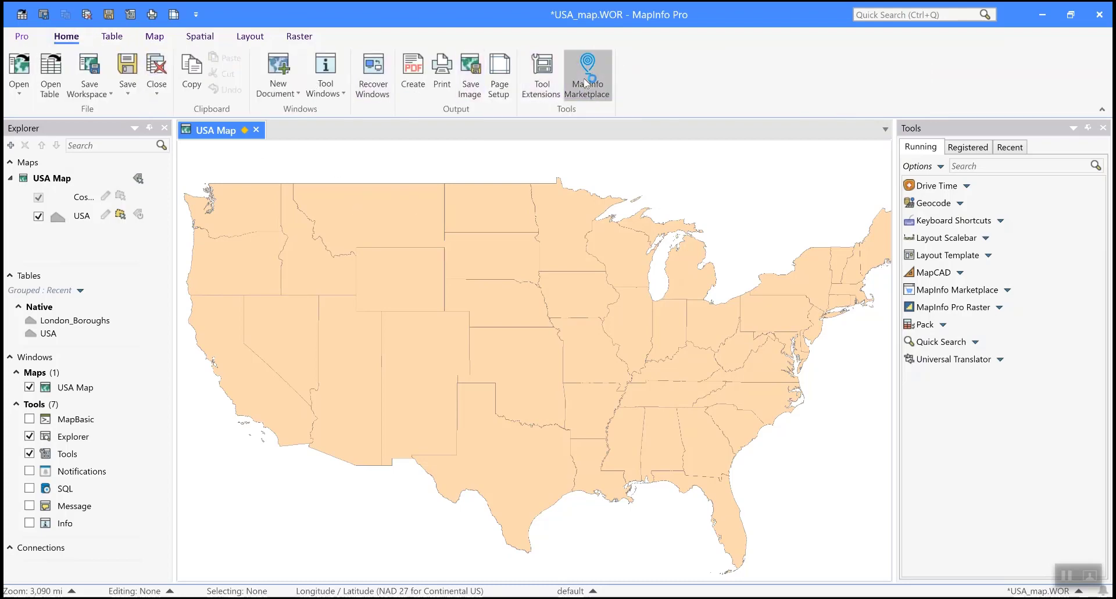
pyautogui.click(585, 81)
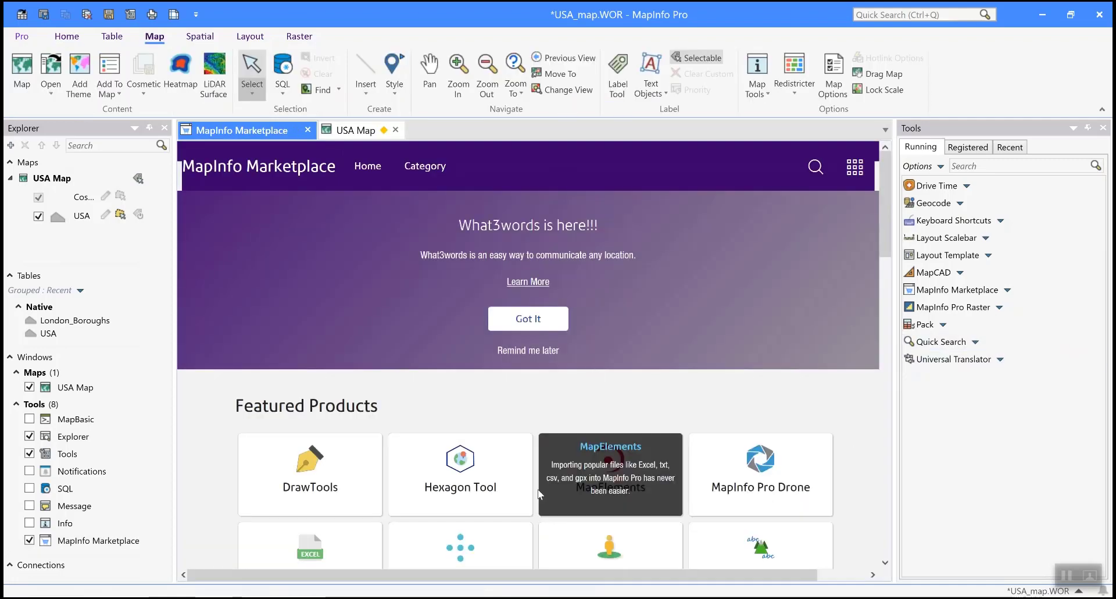
pyautogui.click(483, 493)
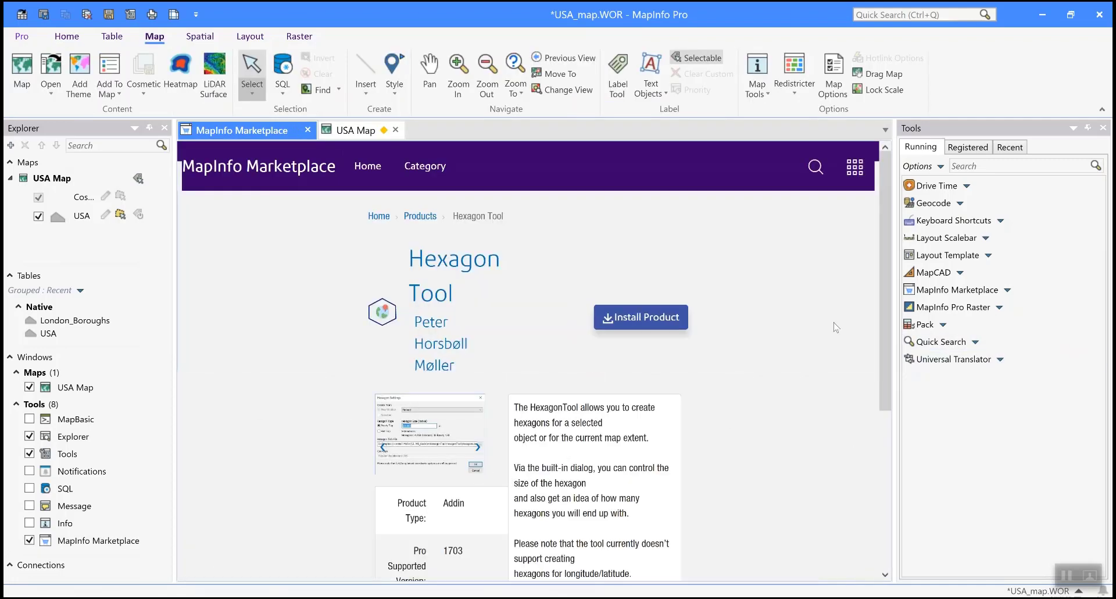
pyautogui.moveTo(886, 236); pyautogui.dragTo(759, 271)
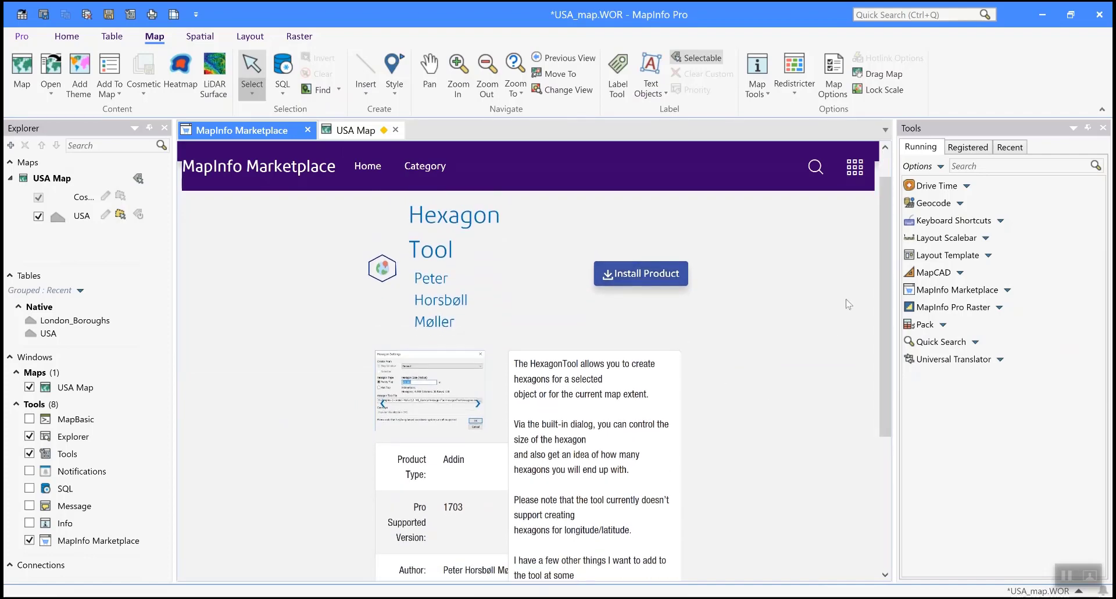
pyautogui.scroll(-3, 883, 308)
pyautogui.scroll(4, 883, 308)
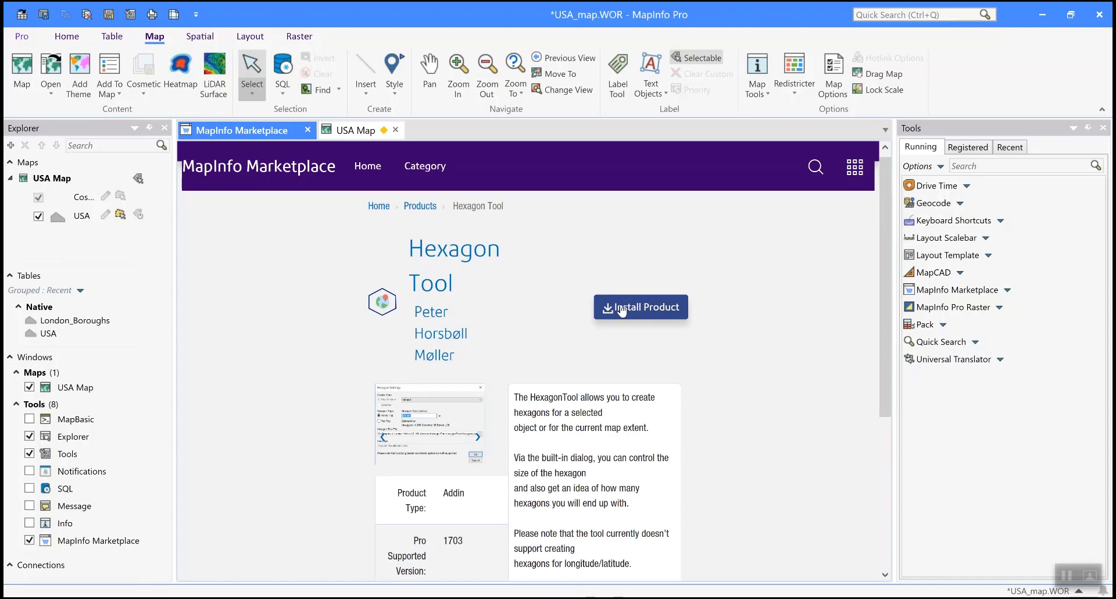
pyautogui.click(650, 311)
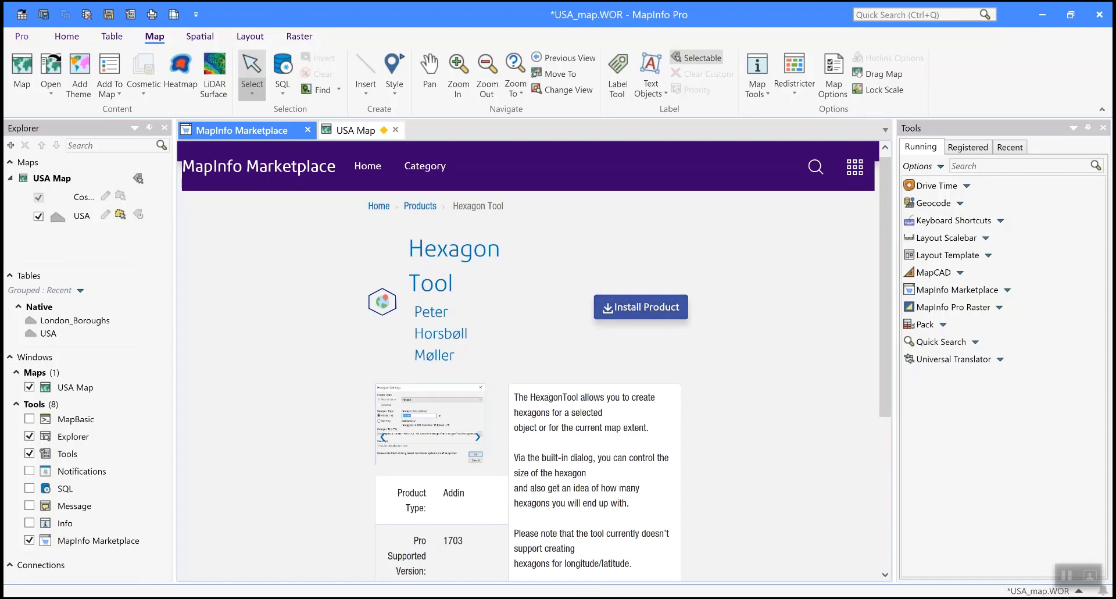
# Step: Open the Pro tab's Resources page to reach the News, Events, Help tile
pyautogui.click(22, 37)
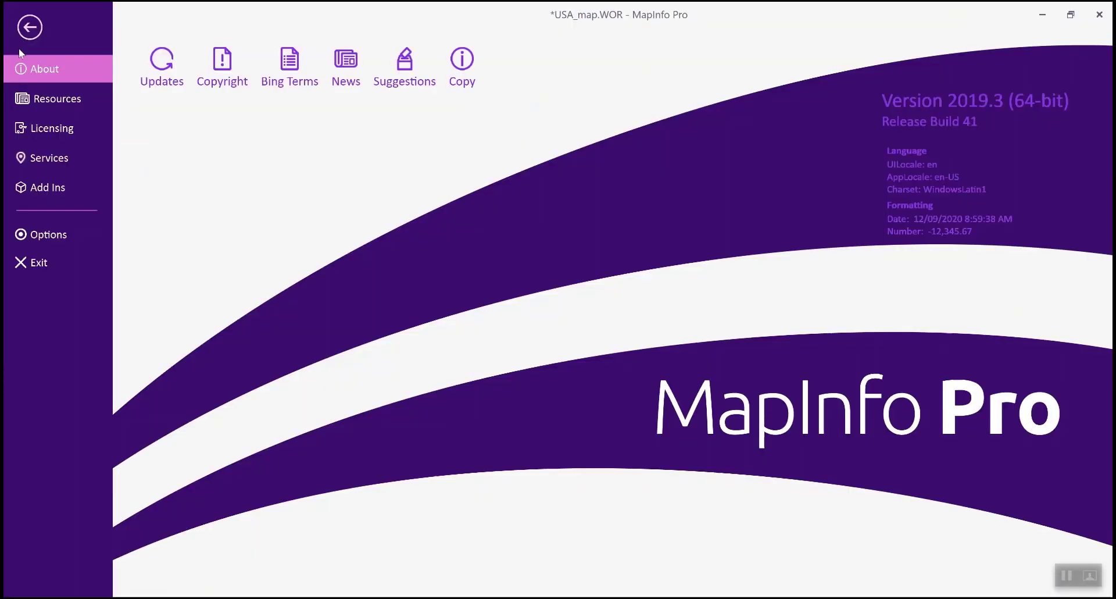
pyautogui.click(34, 99)
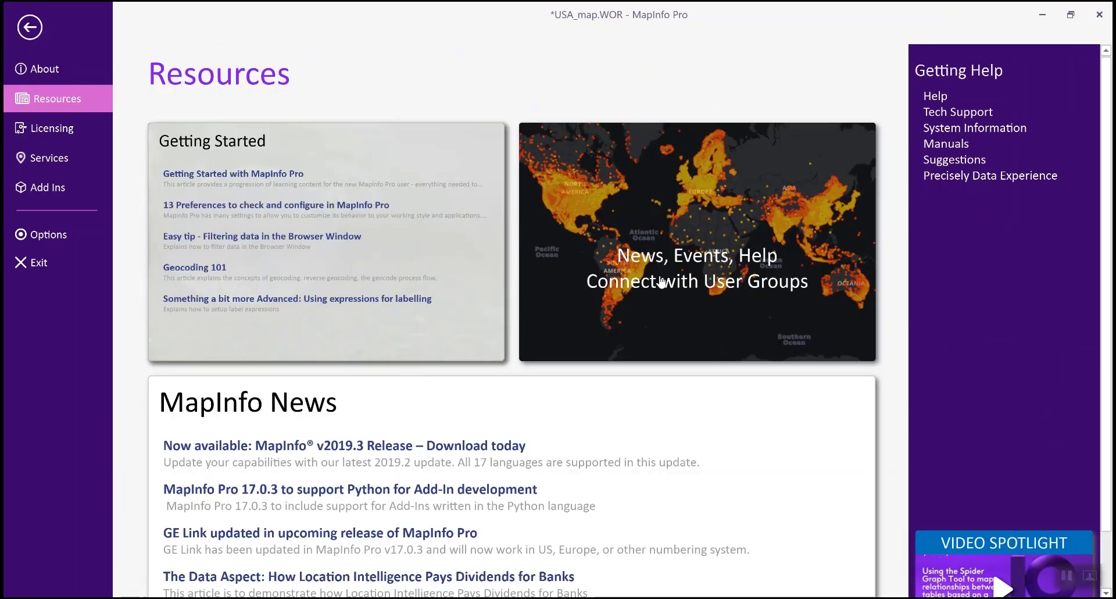
pyautogui.scroll(-1, 684, 260)
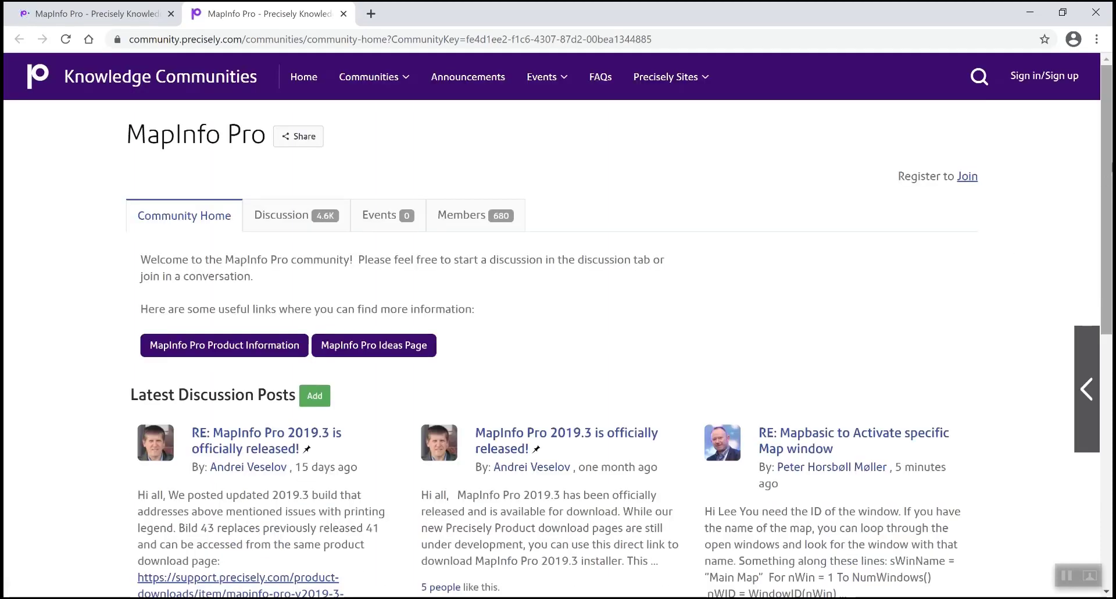
pyautogui.scroll(-1, 558, 325)
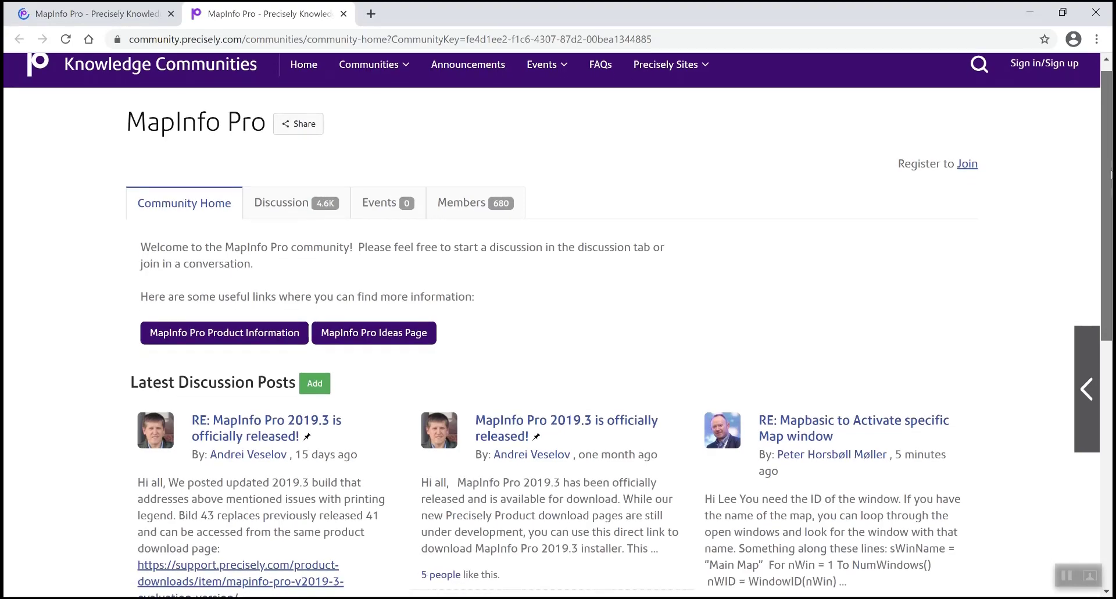
pyautogui.scroll(-9, 1092, 426)
pyautogui.scroll(10, 1093, 426)
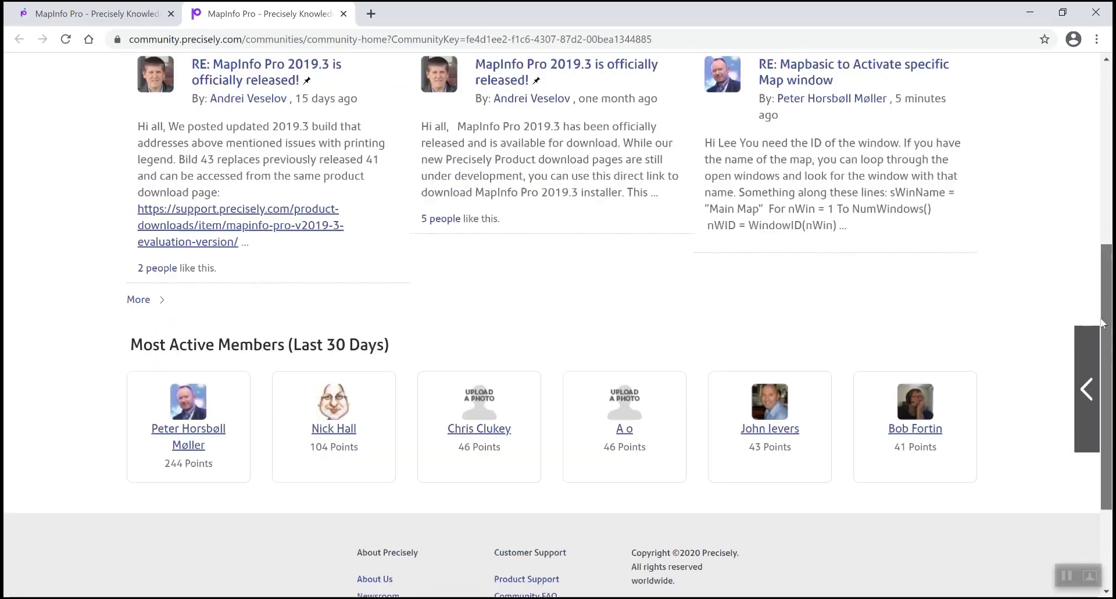